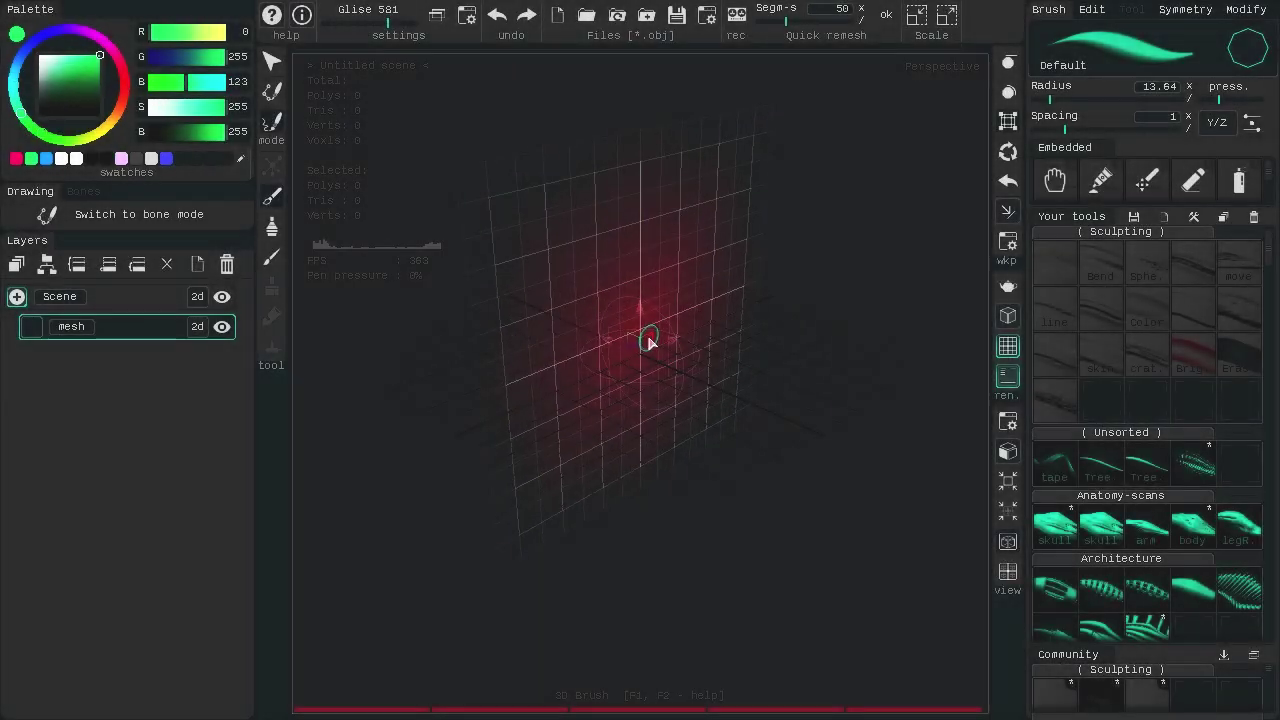
Step: Draw a green S-shaped stroke ending in a spiral on the workplane with the Default brush
alt+drag(661, 342, 530, 336)
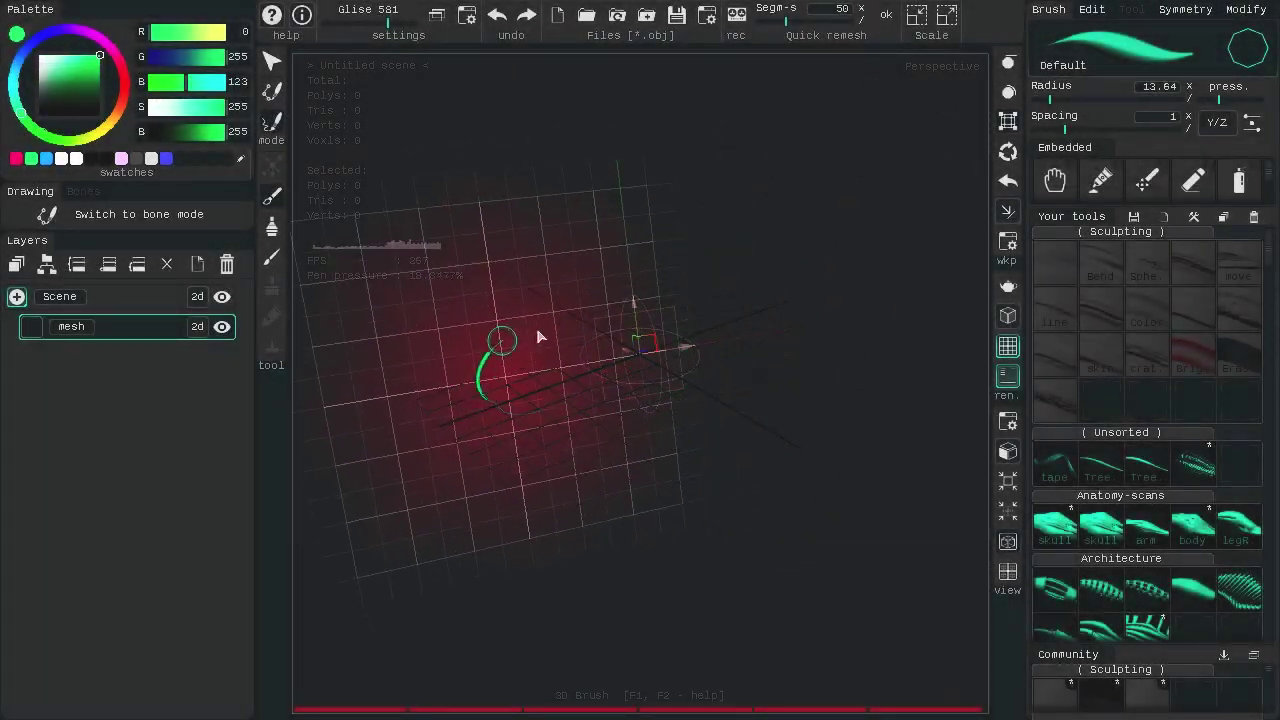
drag(763, 338, 621, 313)
drag(703, 283, 653, 290)
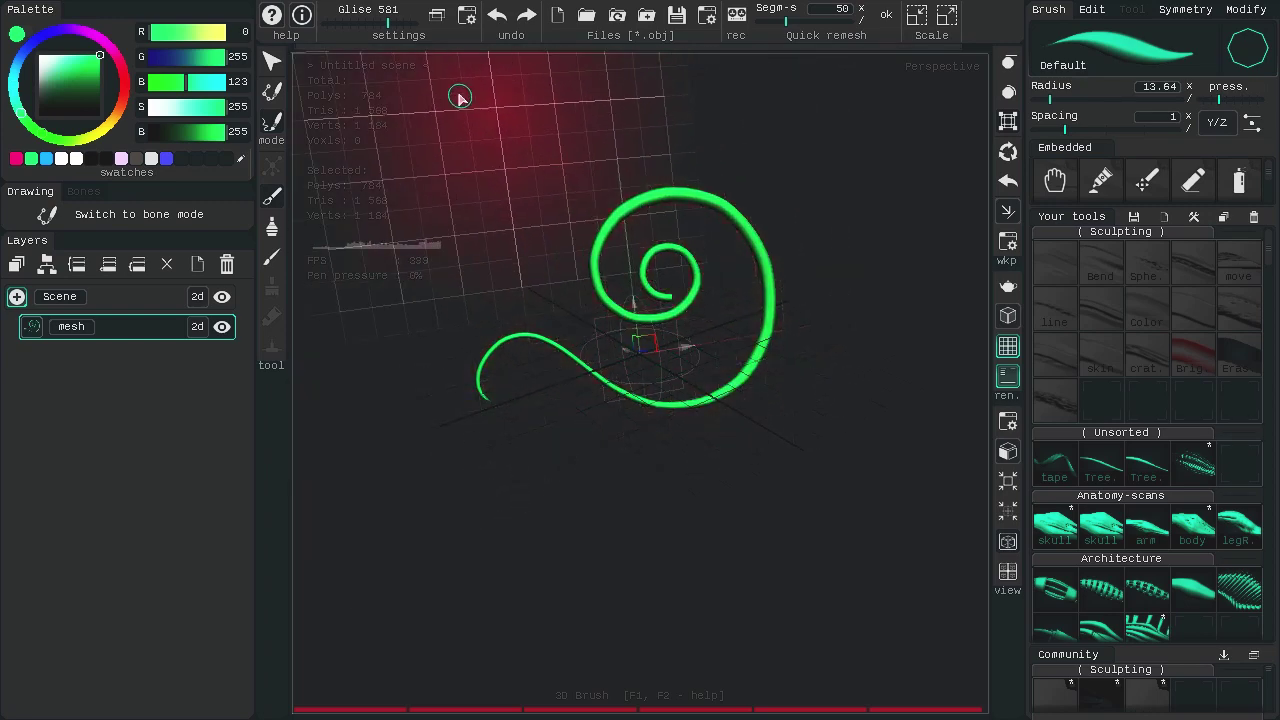
Step: Set the drawing color to crimson with red 221, green 29 and blue 112
click(77, 70)
mouse_move(76, 68)
mouse_down()
mouse_move(115, 72)
mouse_move(122, 55)
mouse_up()
Step: Add several empty mesh layers to the scene below the spiral's layer
click(197, 264)
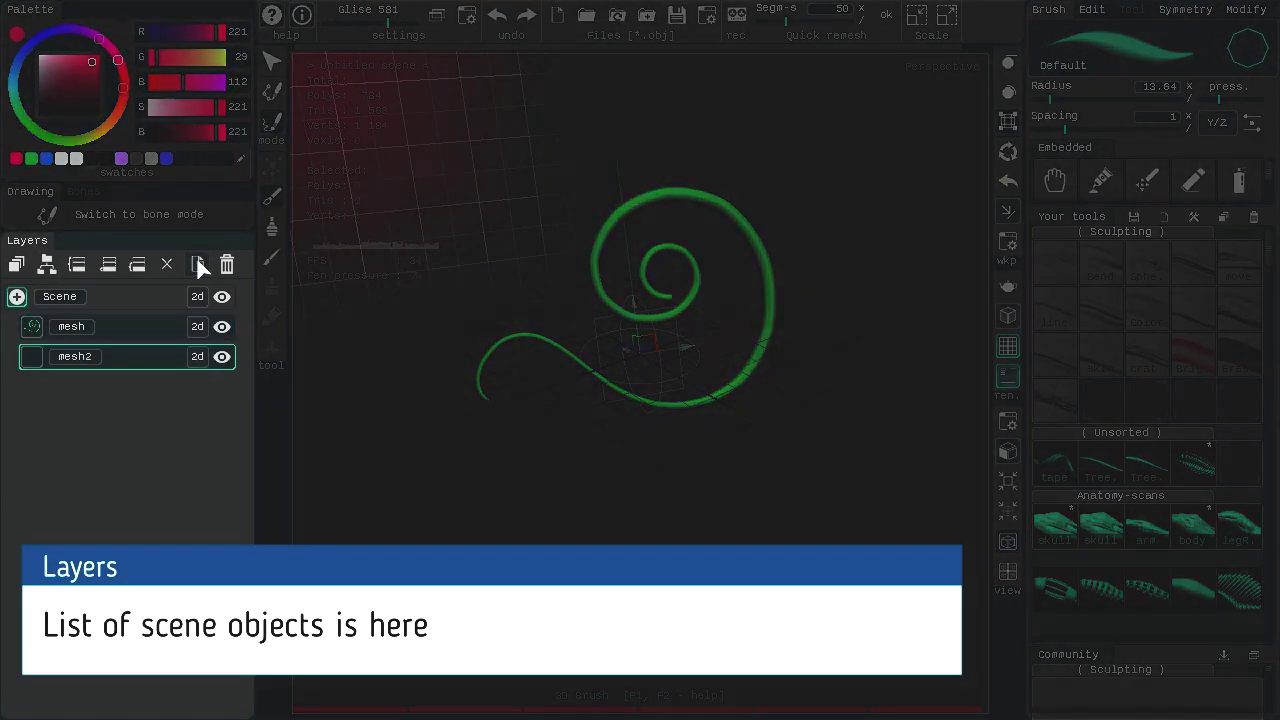
click(197, 264)
click(197, 264)
click(197, 264)
click(197, 264)
click(197, 264)
click(197, 264)
Step: Remove the most recently added empty layers from the scene
key(ctrl+z)
key(ctrl+z)
key(ctrl+z)
key(ctrl+z)
key(ctrl+z)
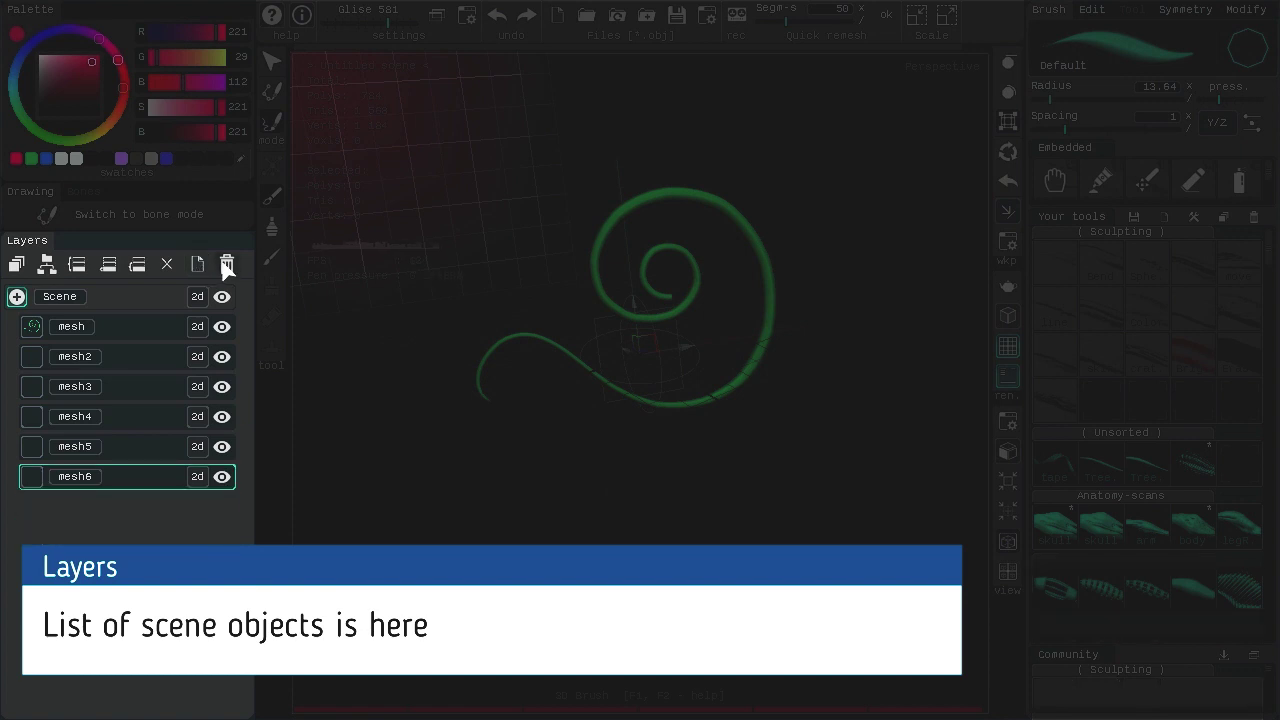
Step: Nest the mesh2 layer under mesh3 and delete the nested layers
drag(159, 374, 160, 382)
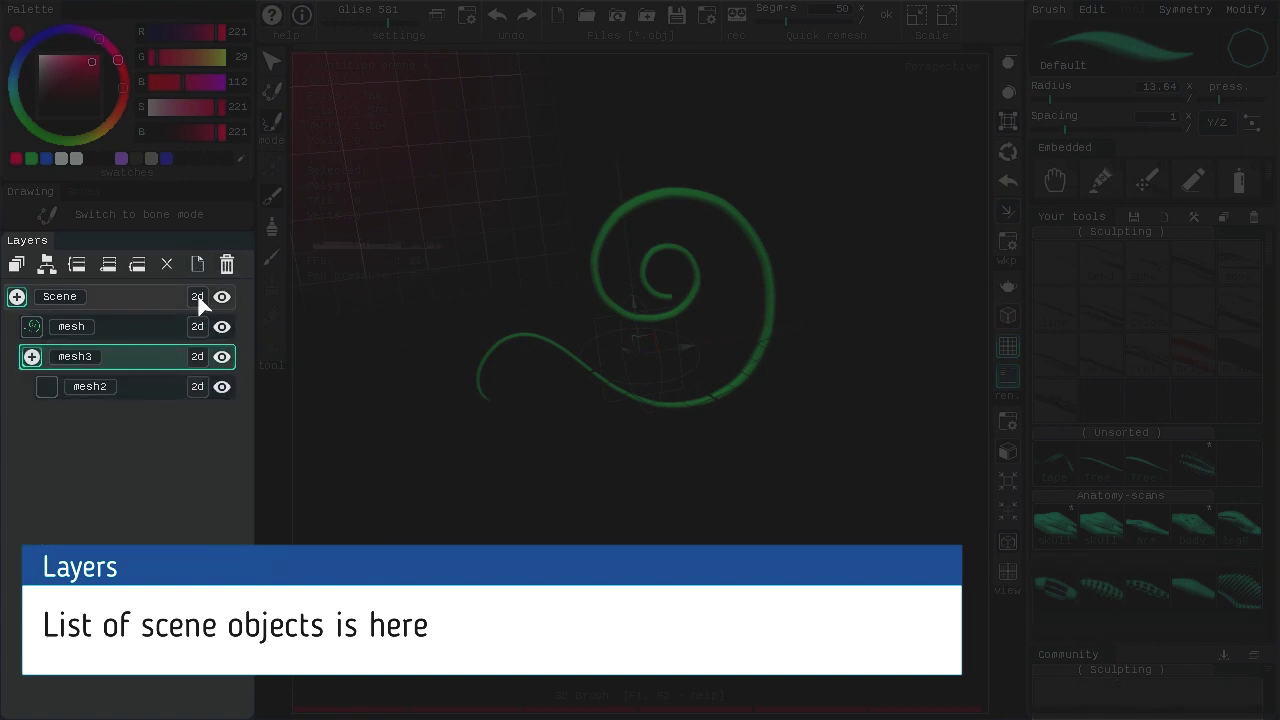
click(137, 264)
click(227, 264)
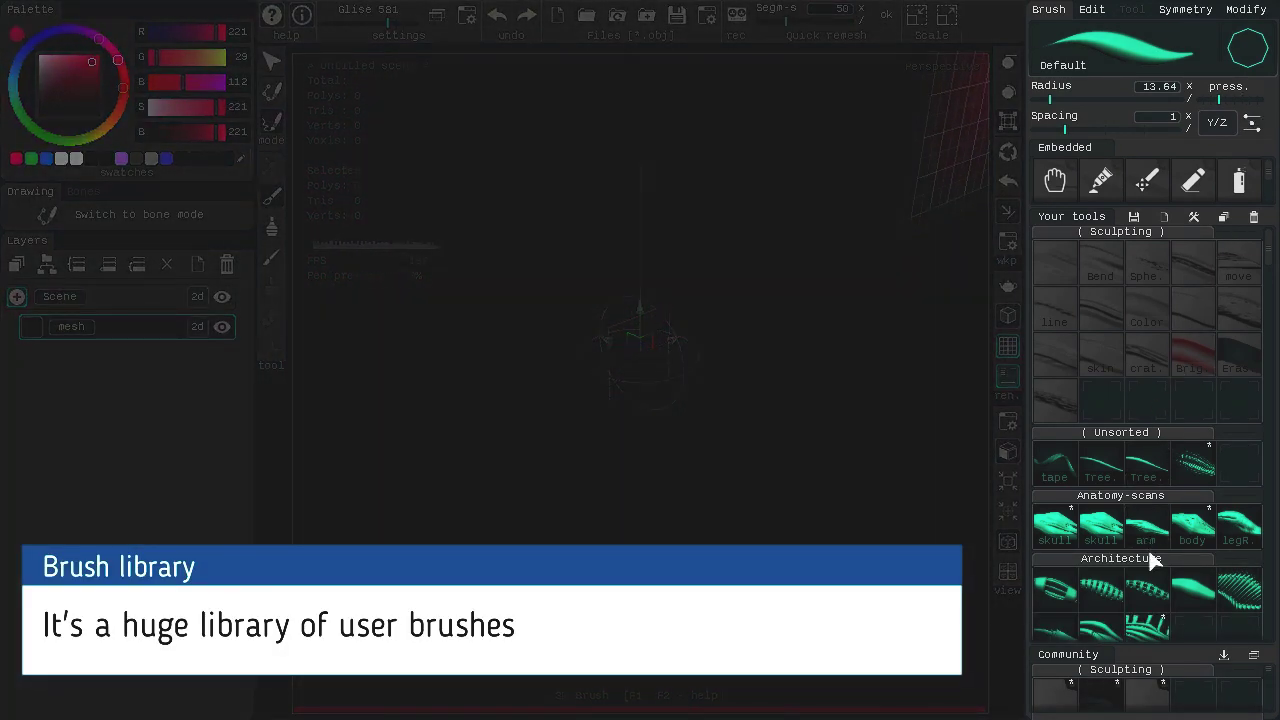
Step: Browse the brush library to the Giger category and choose the second brush in its third row
scroll(1150, 555, down, 15)
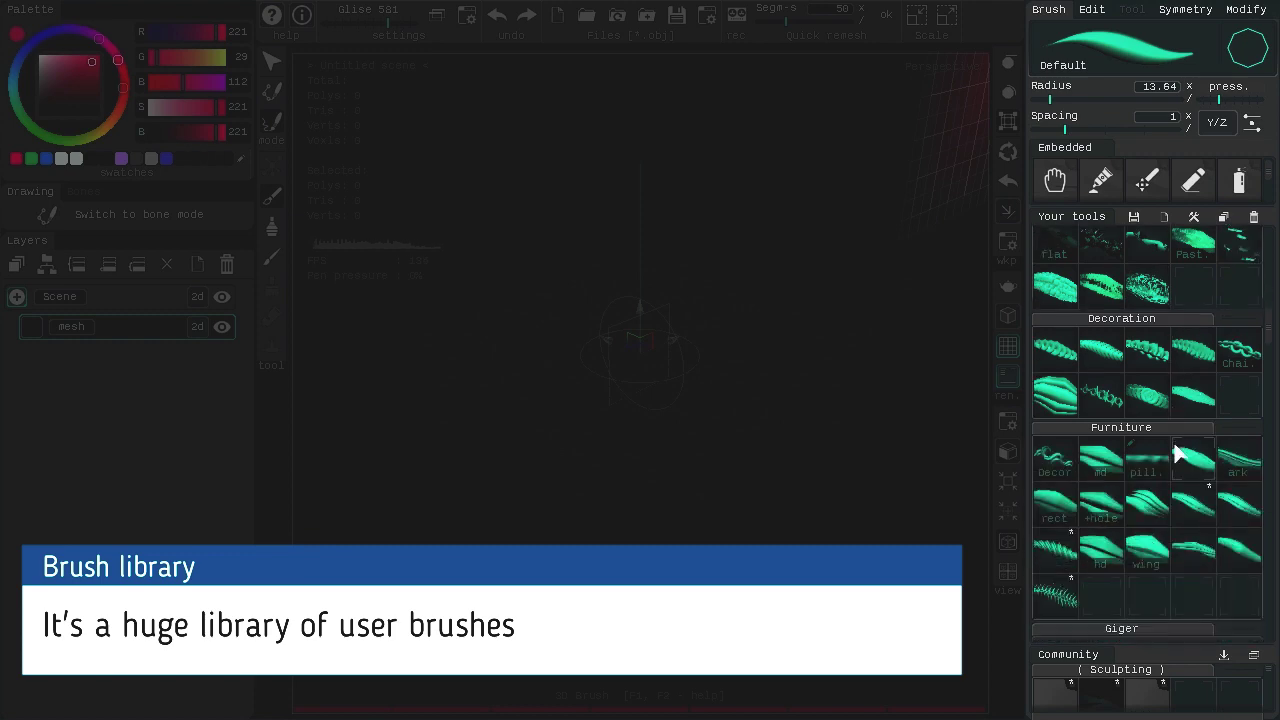
scroll(1180, 455, down, 15)
mouse_move(1183, 502)
right_down()
mouse_move(1203, 298)
mouse_move(1173, 532)
mouse_move(1191, 319)
mouse_move(1188, 537)
mouse_move(1180, 409)
mouse_move(1160, 477)
right_up()
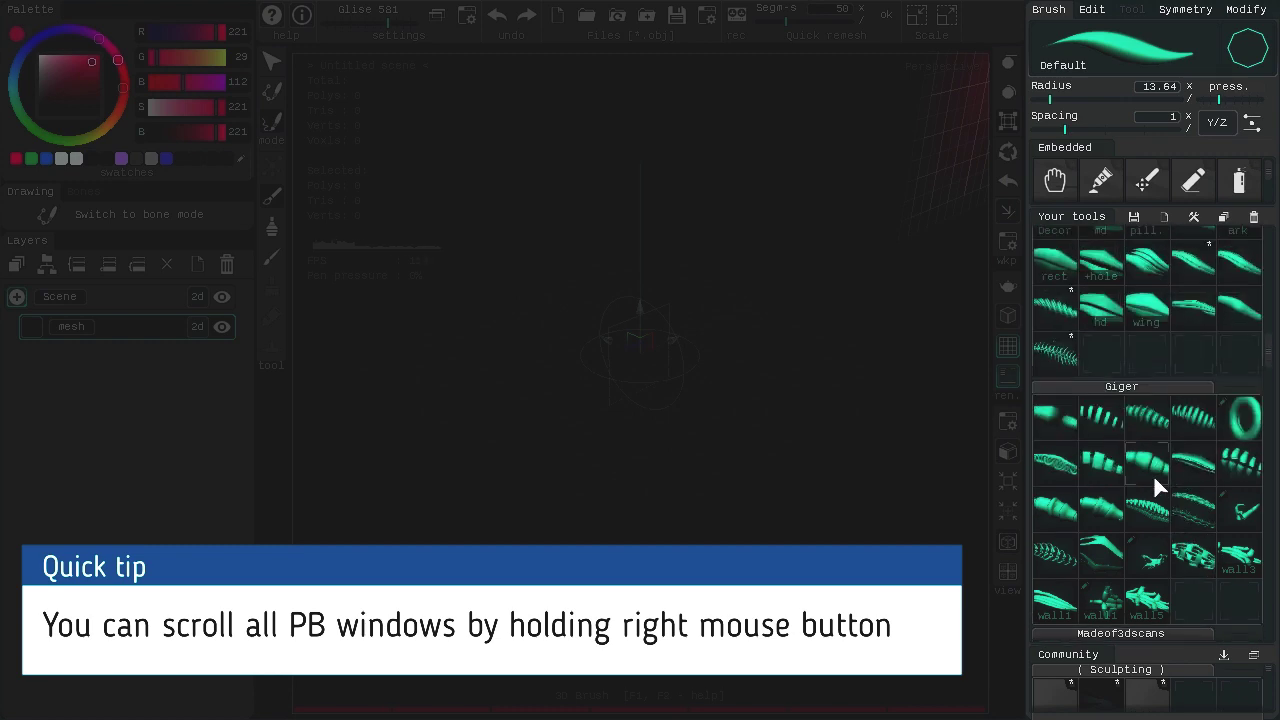
click(1101, 509)
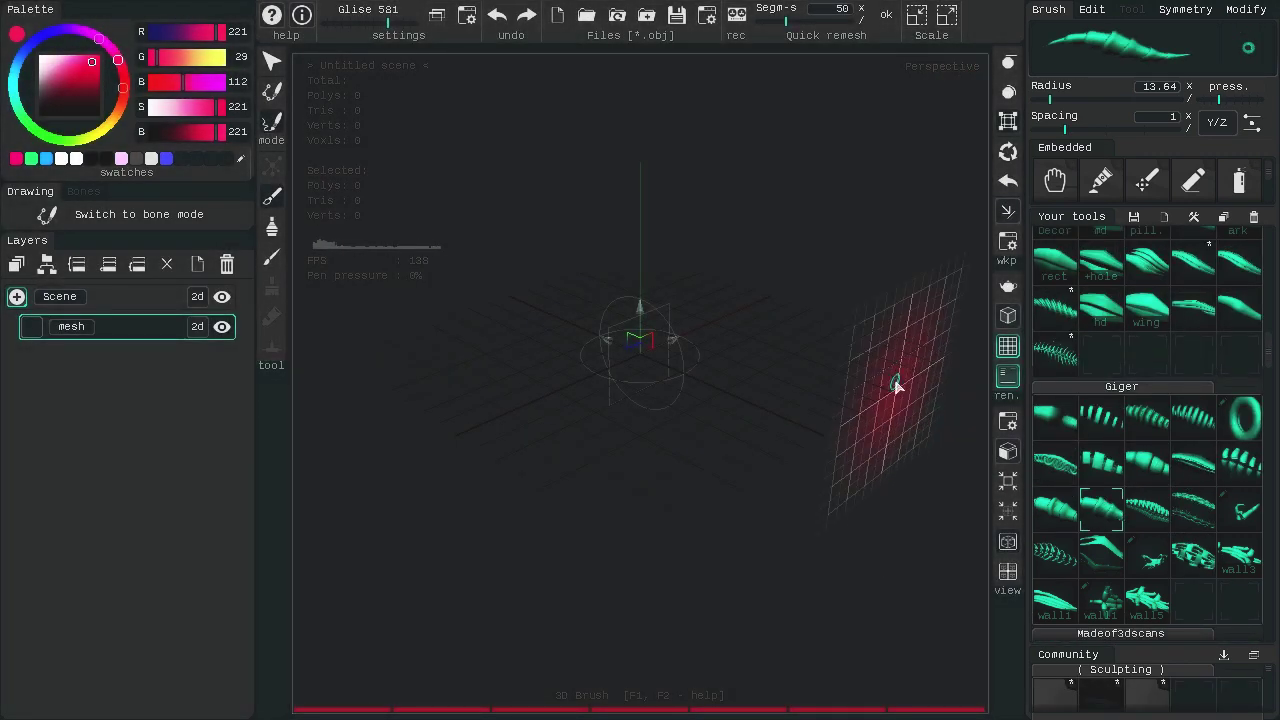
Step: Look through the brush editing, symmetry and object modification settings, and return to the brush library
click(1095, 10)
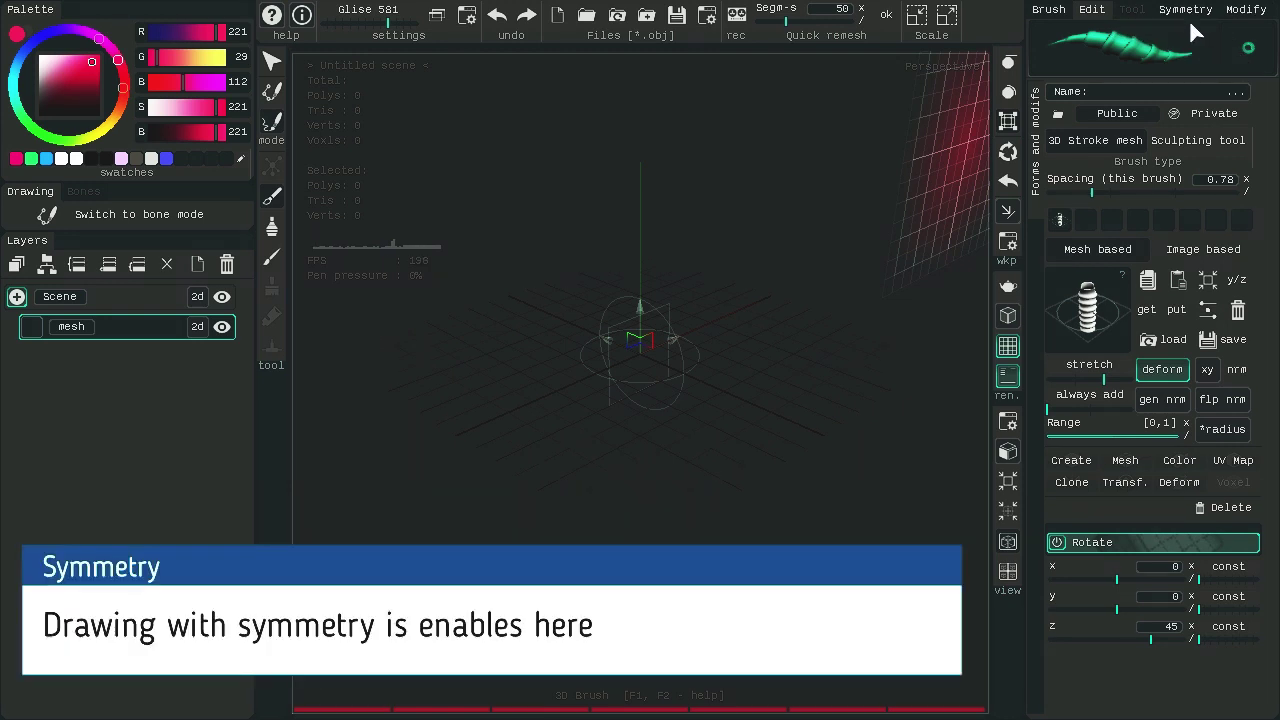
click(1186, 10)
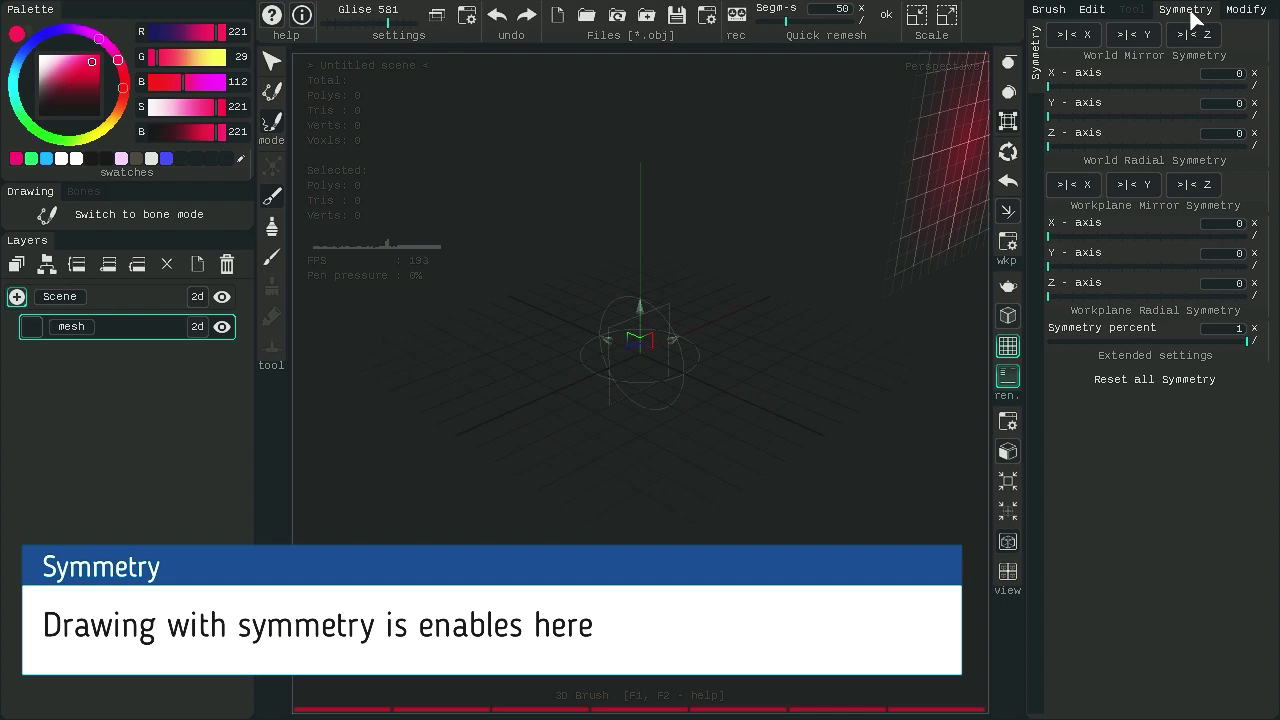
click(1240, 10)
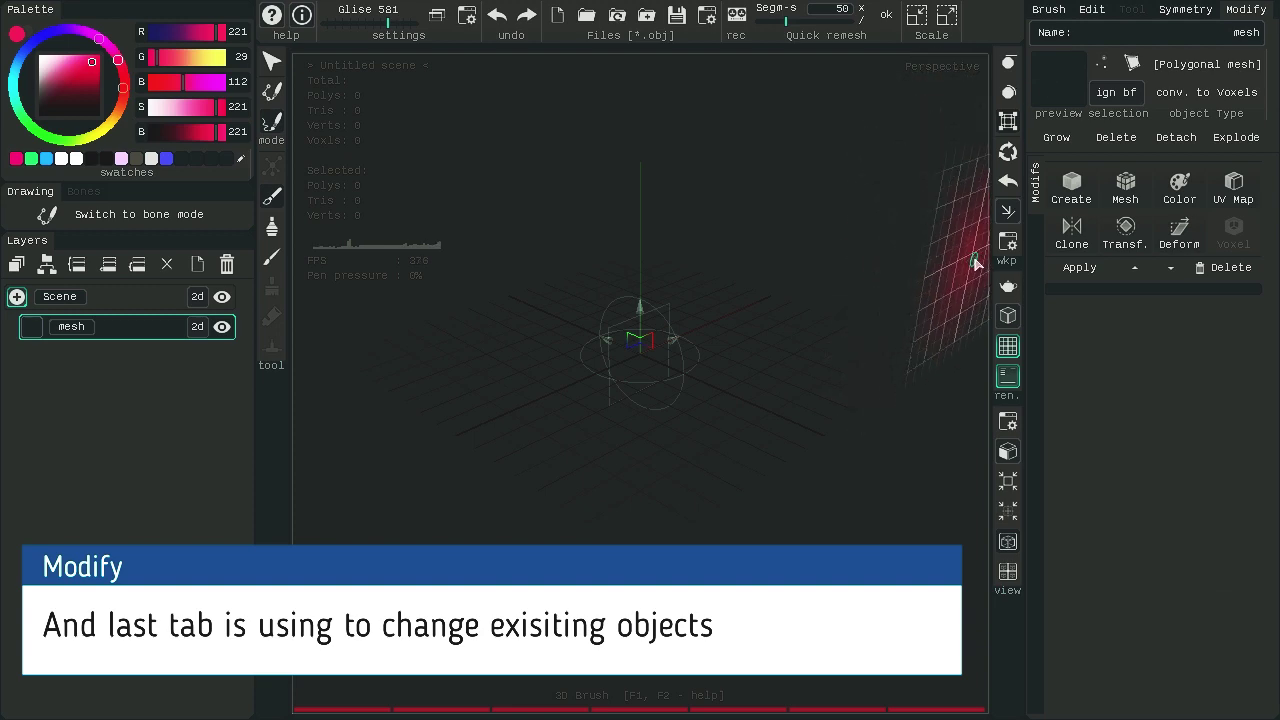
click(1049, 12)
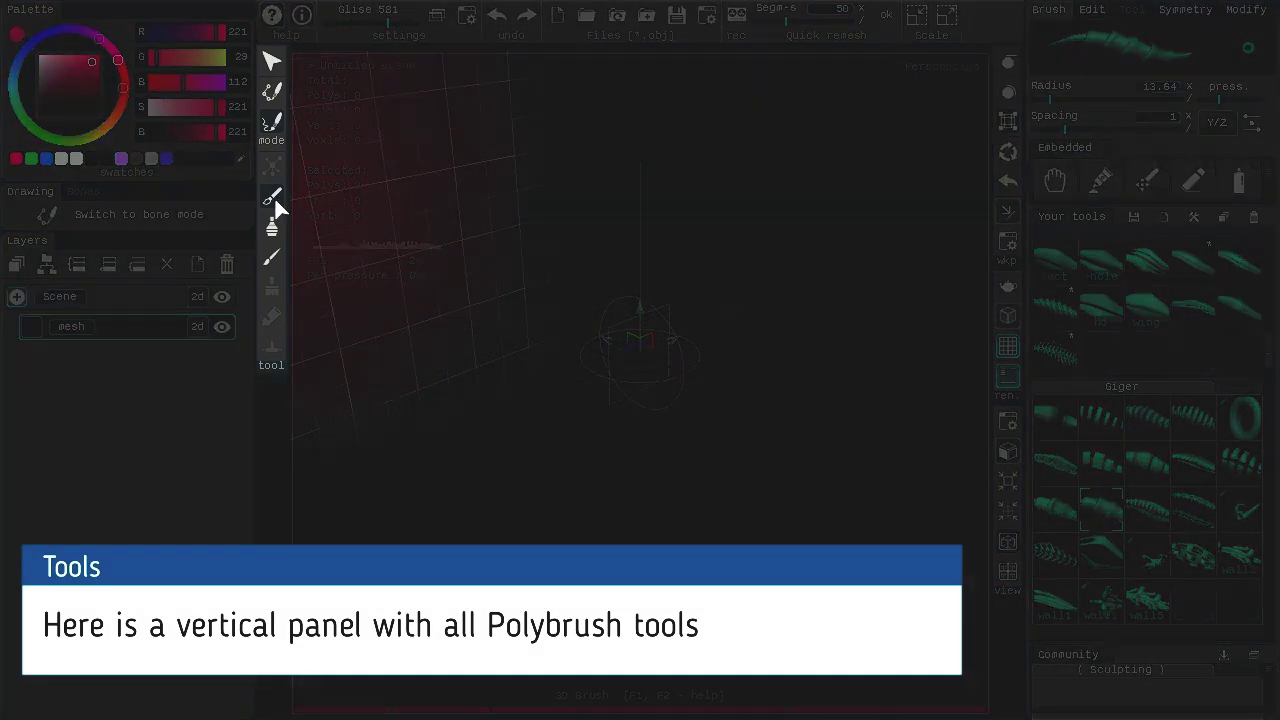
Step: Examine the options of the Lathe, Free Lathe and bone mode tools, and return to drawing with the 3D Brush
click(273, 228)
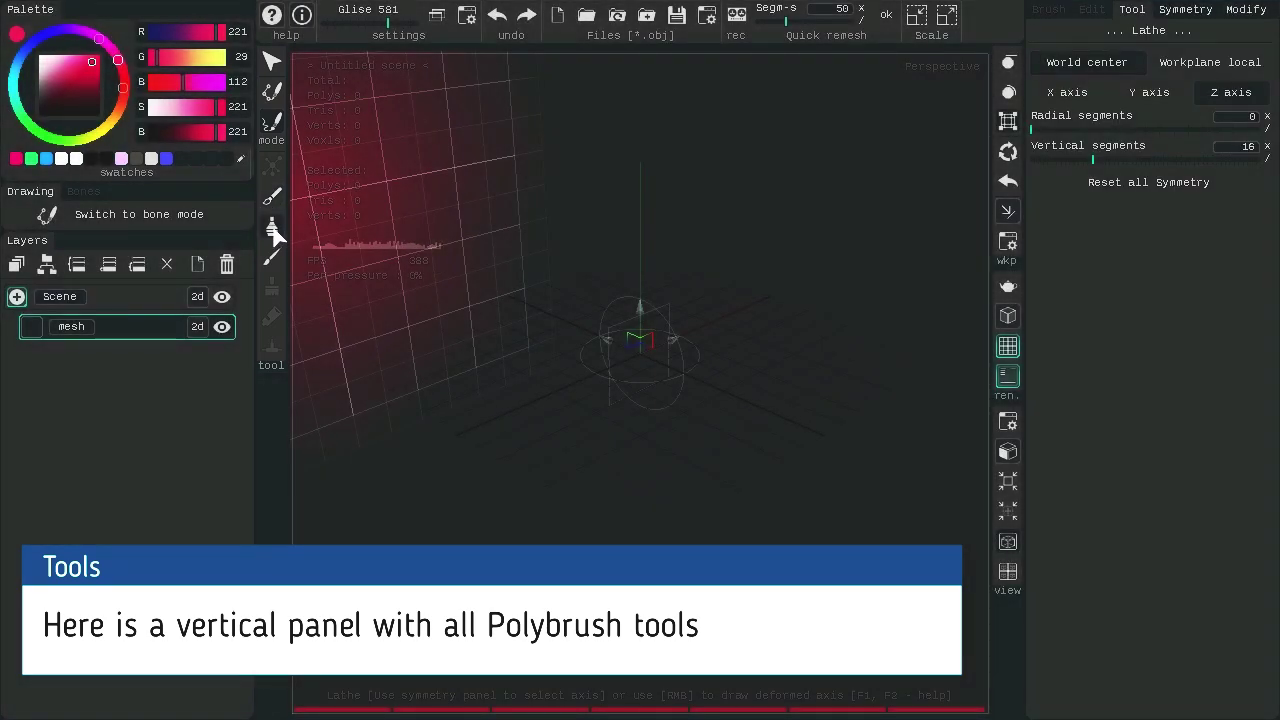
click(275, 257)
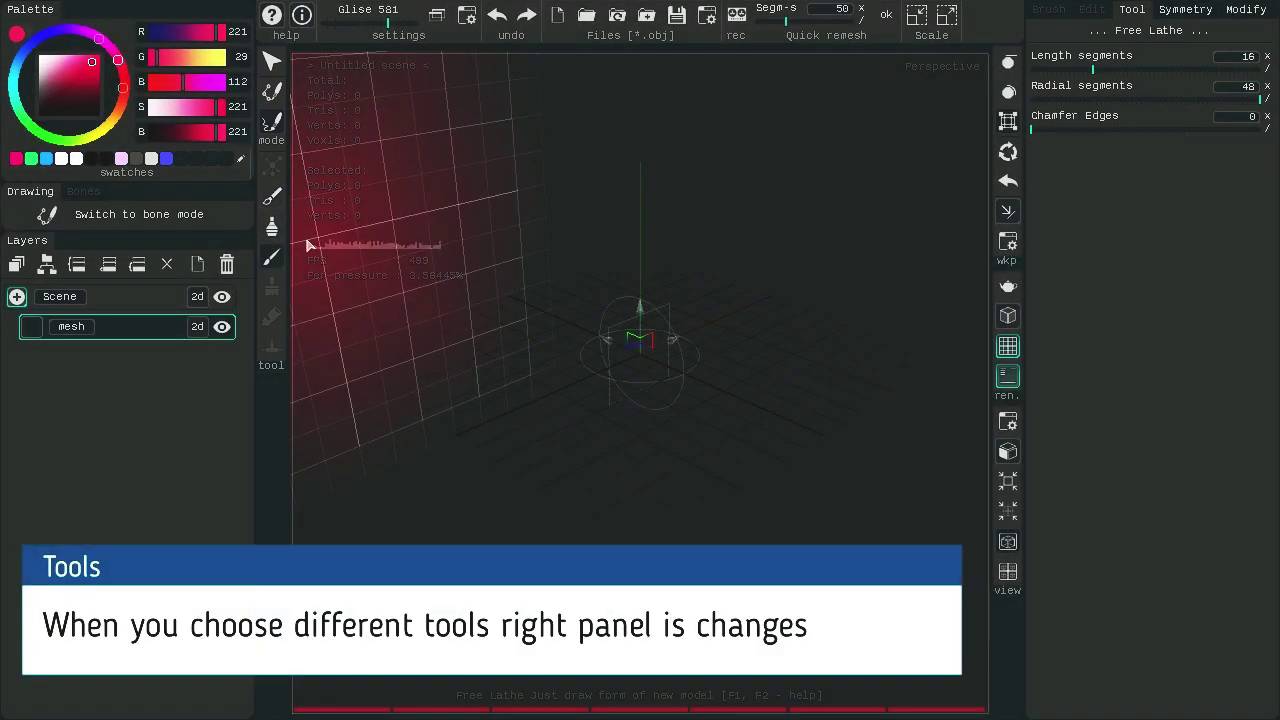
click(275, 199)
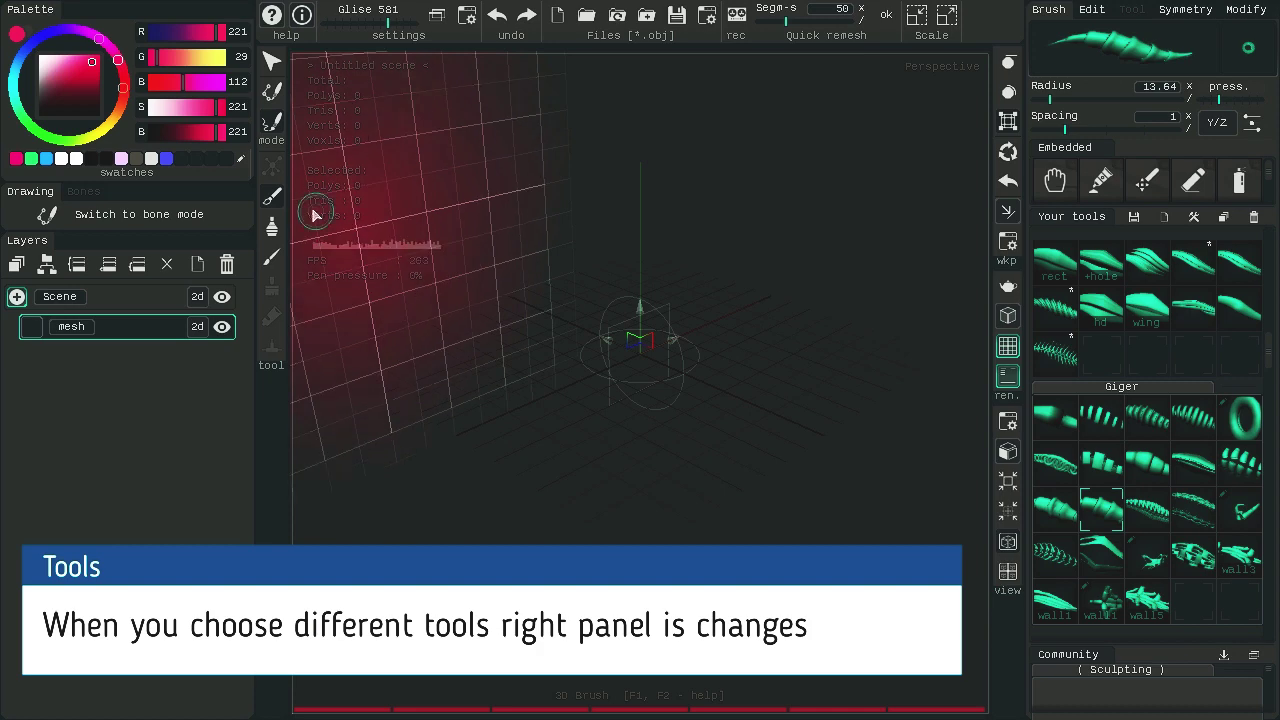
click(276, 102)
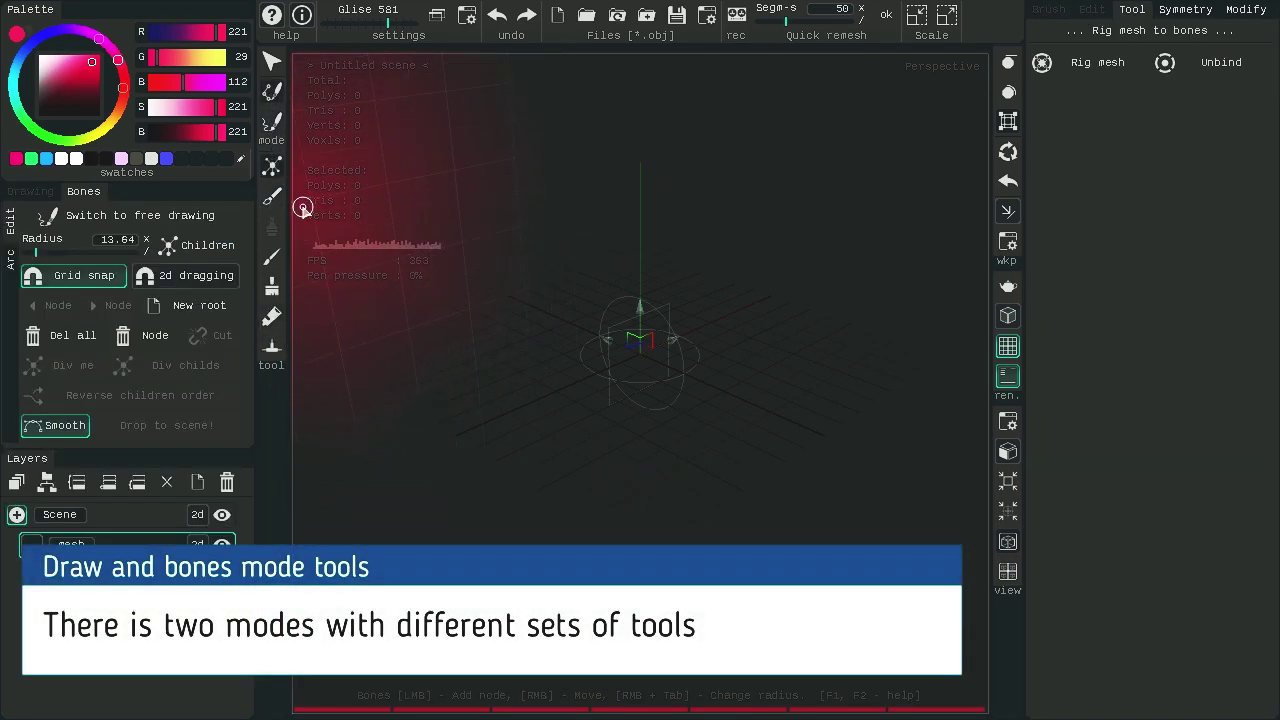
click(277, 122)
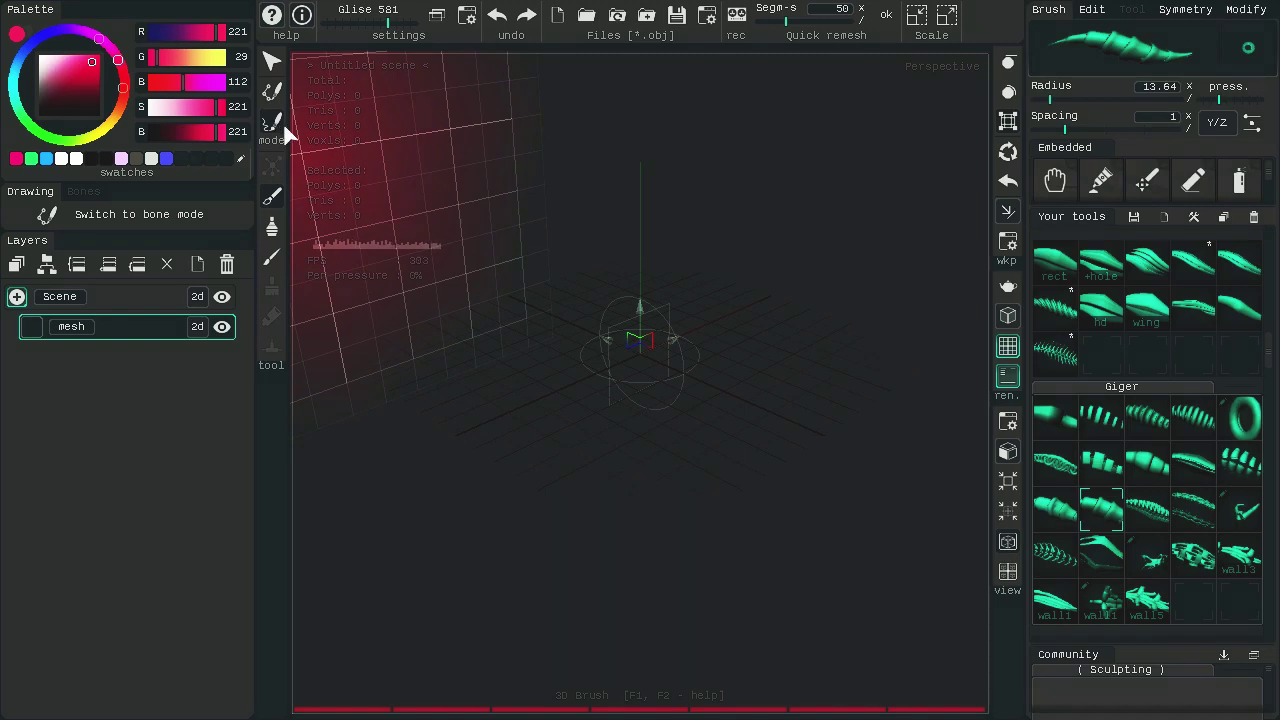
click(445, 35)
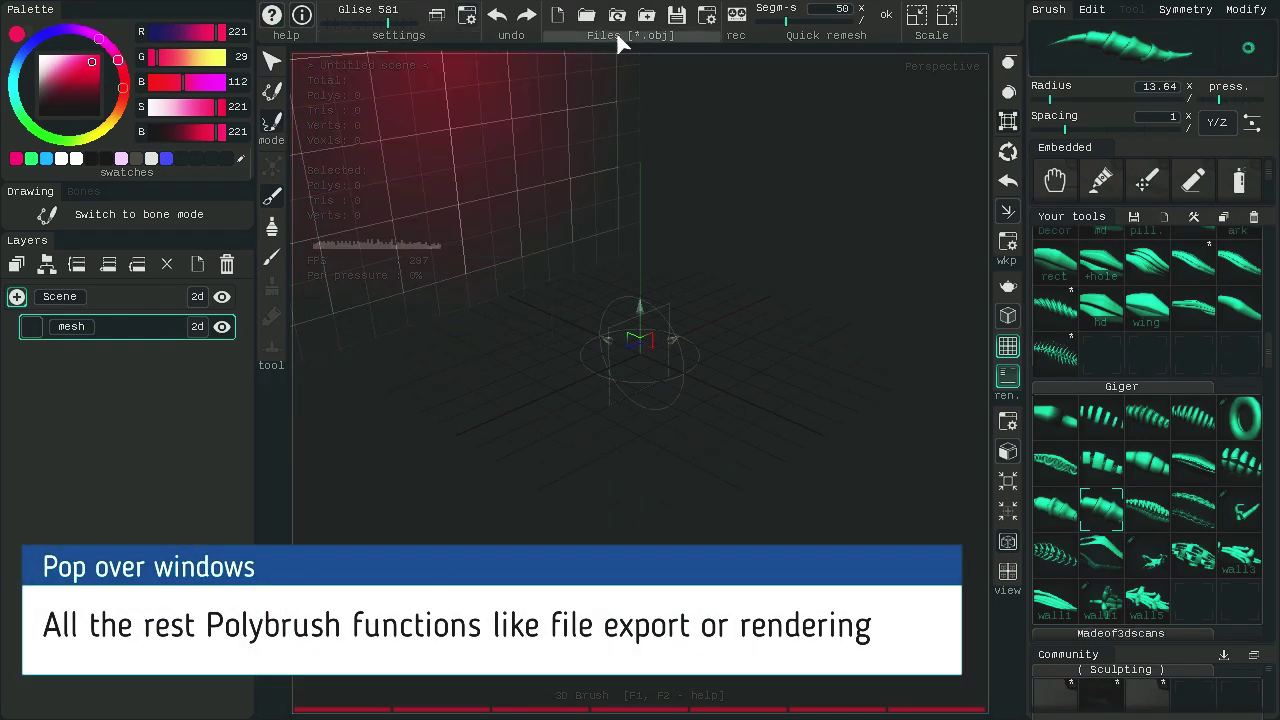
click(736, 37)
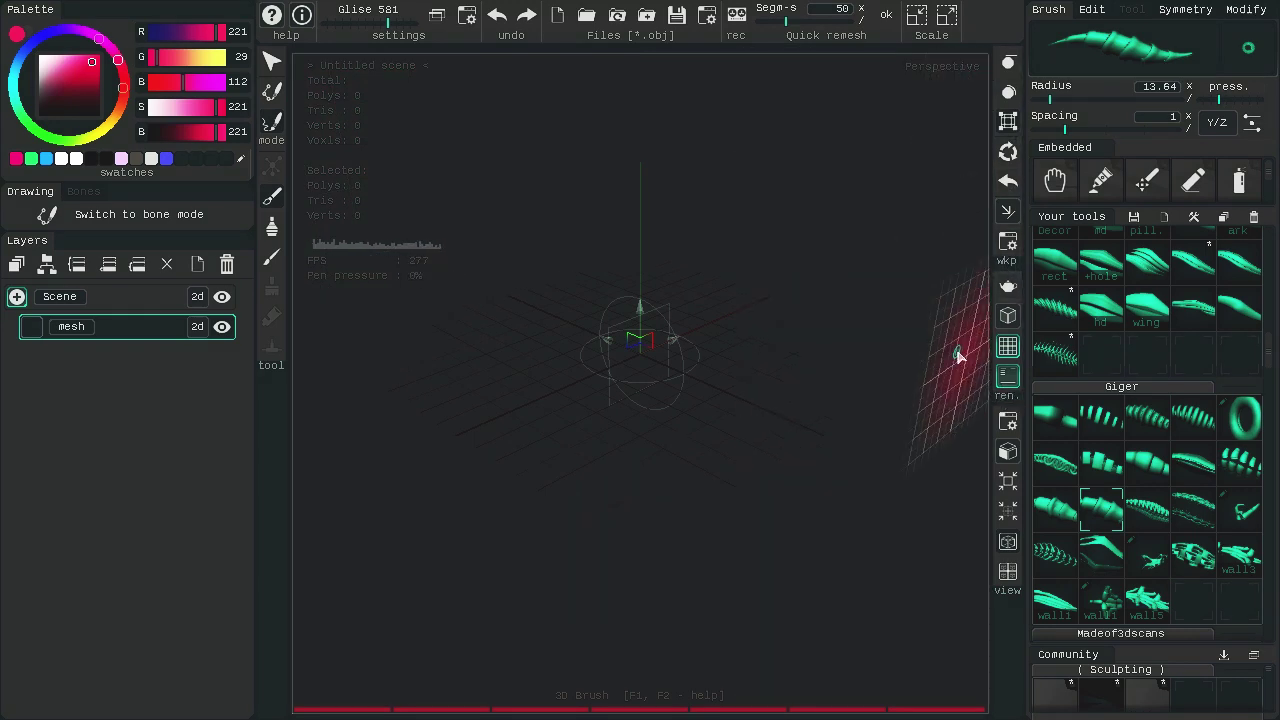
Step: Hide the side panels to enlarge the viewport, and restore them
click(437, 18)
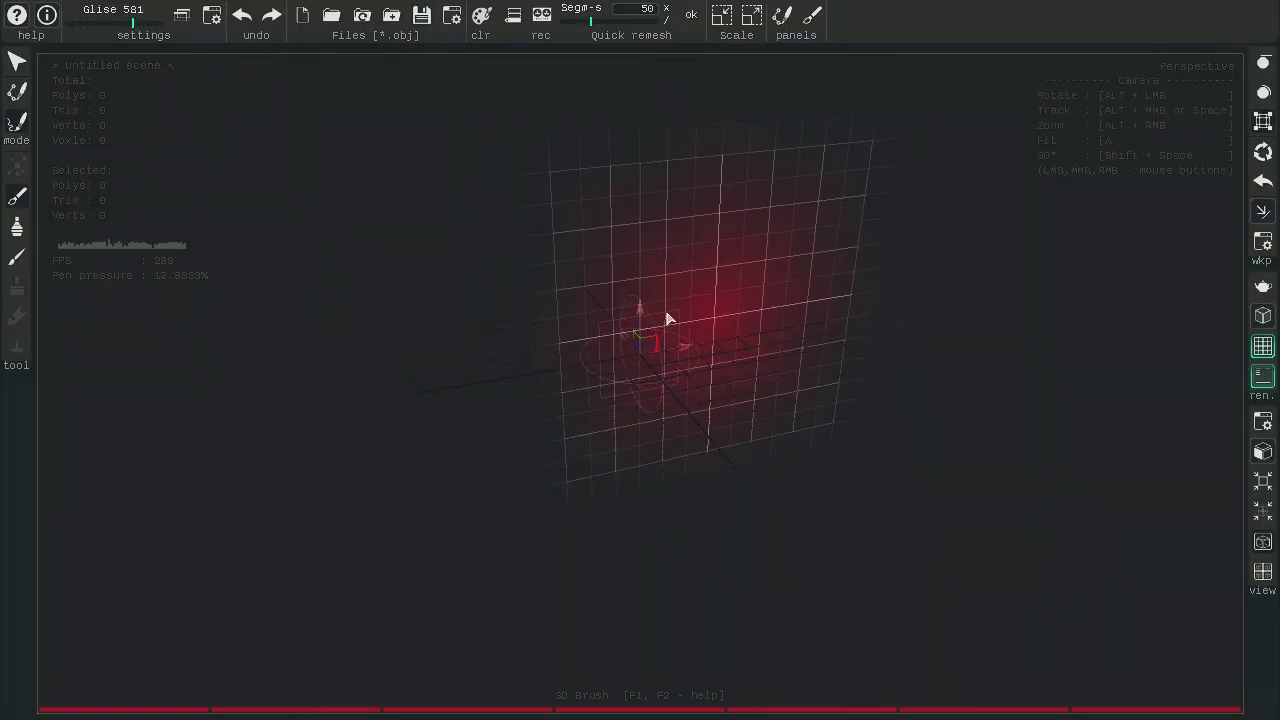
click(181, 16)
mouse_move(380, 32)
mouse_down()
mouse_move(422, 28)
mouse_move(390, 42)
mouse_up()
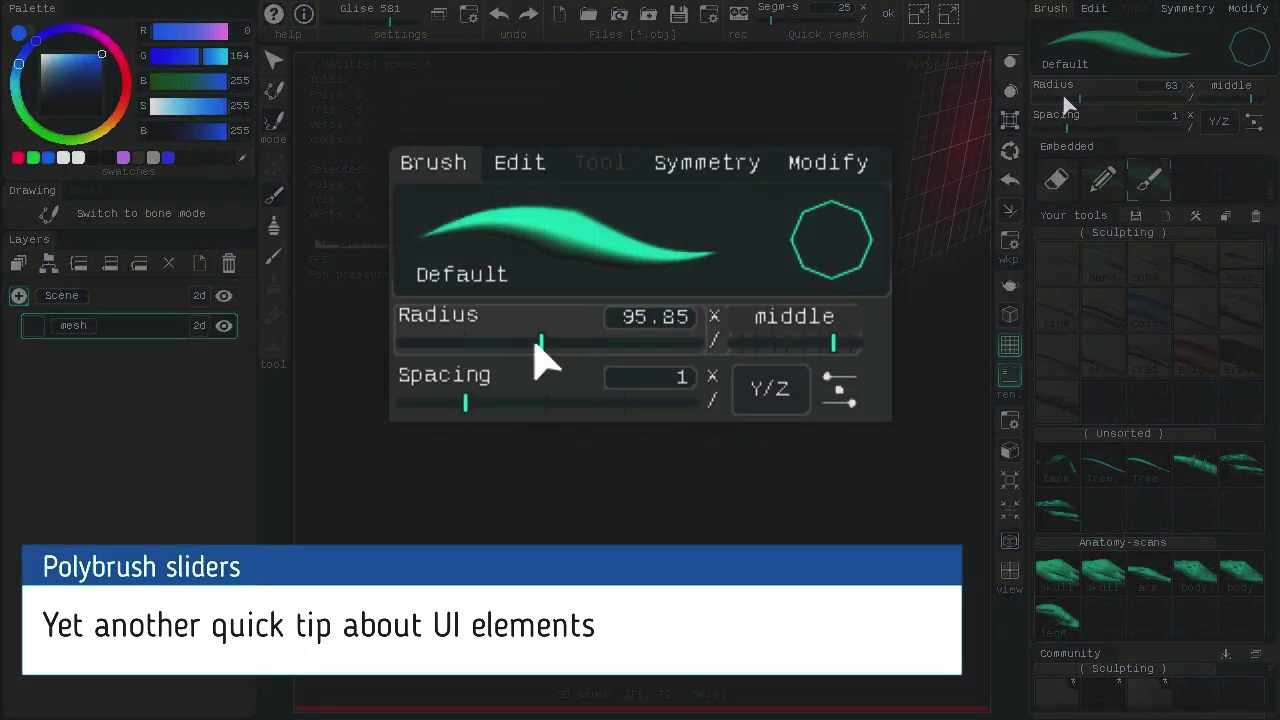
Step: Set the Default brush's radius to 151
drag(615, 337, 627, 340)
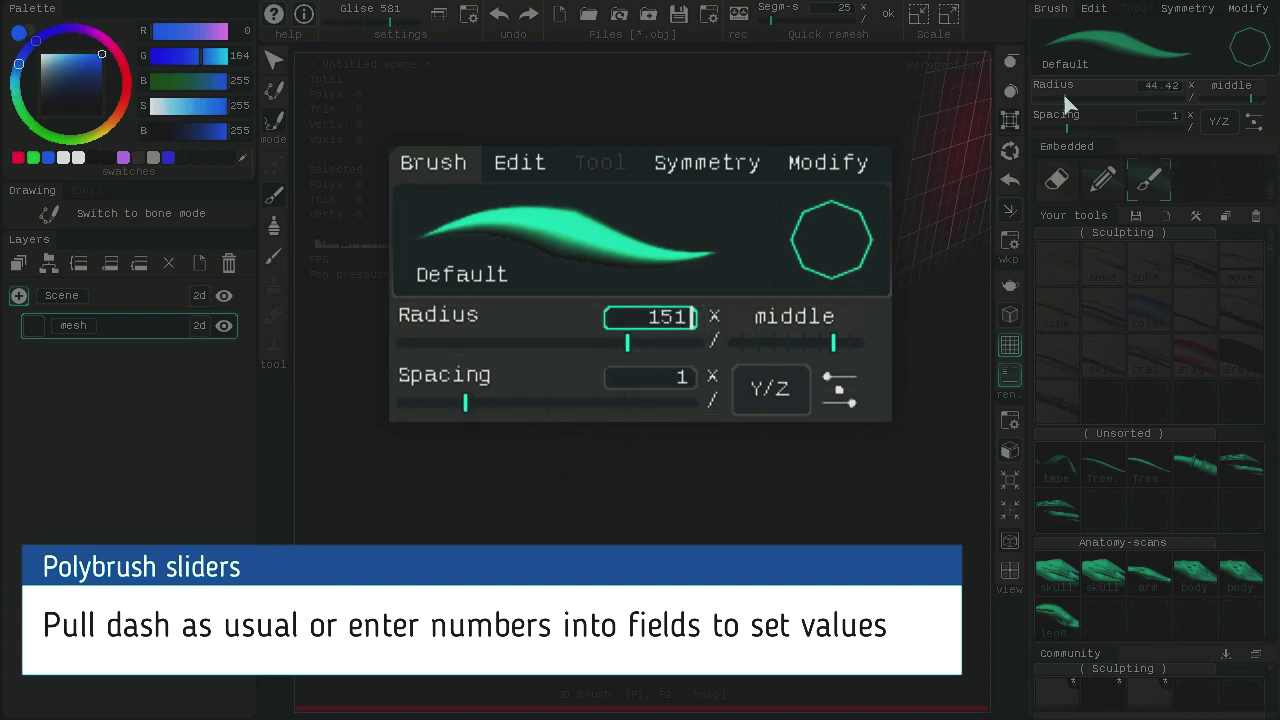
key(Return)
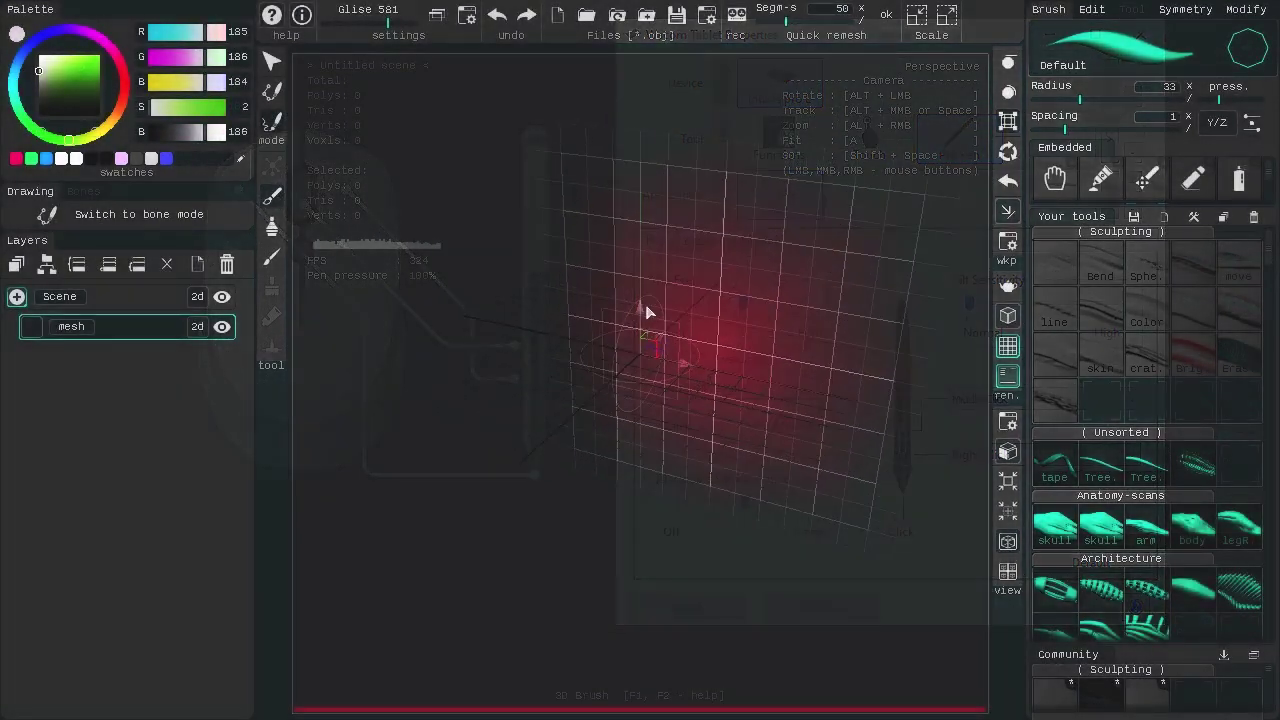
Step: Orbit, zoom and pan the camera around the workplane
alt+drag(646, 313, 713, 351)
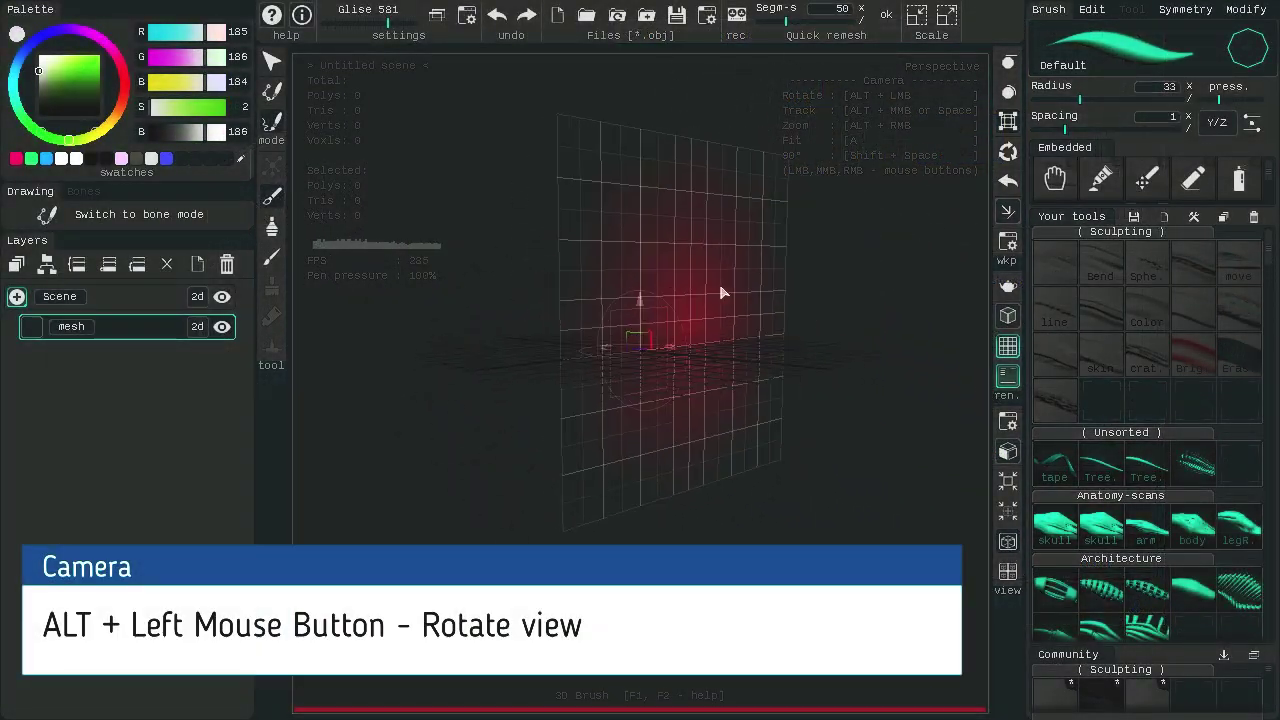
alt+right_drag(690, 320, 667, 363)
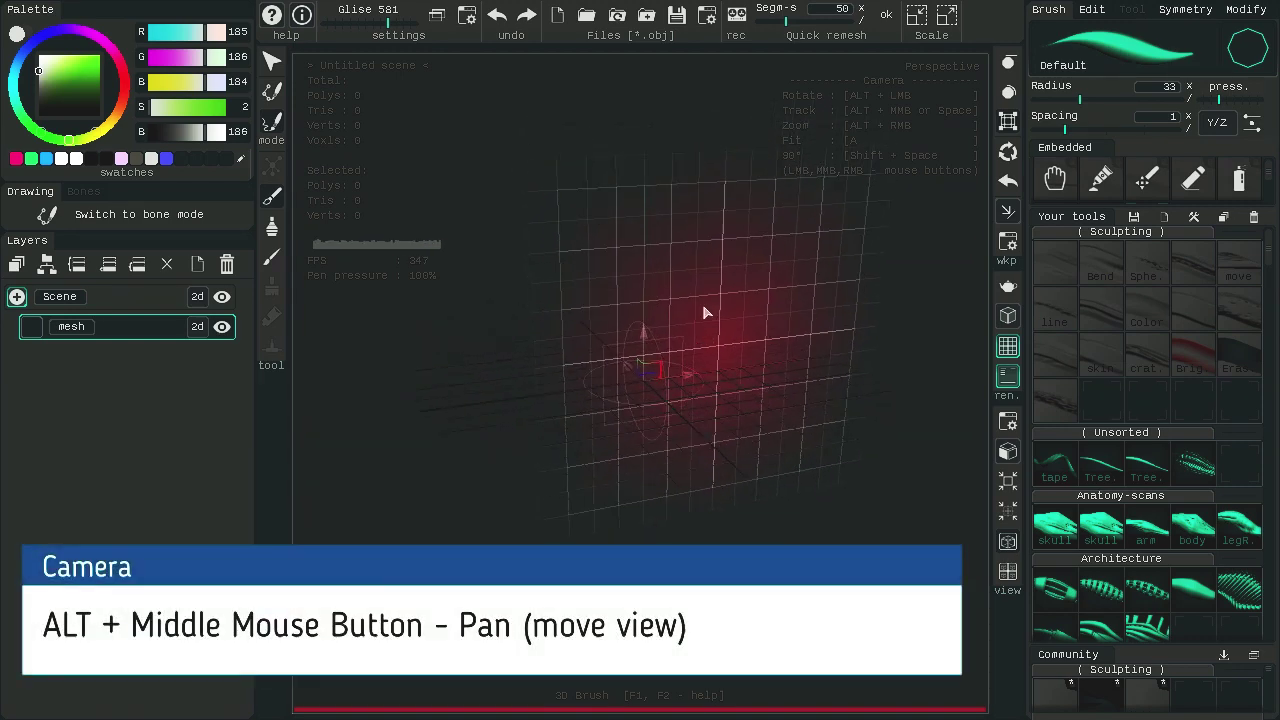
alt+middle_drag(702, 306, 716, 366)
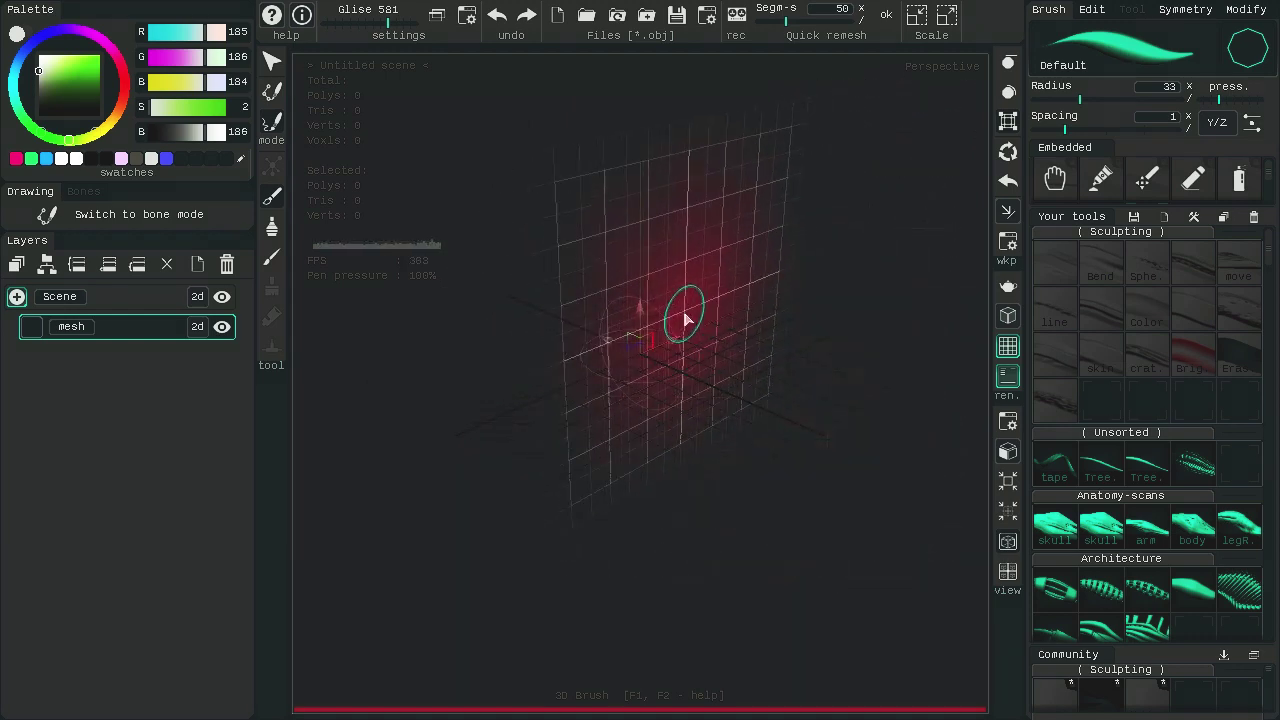
Step: Tilt the workplane, shift it back and forth along its local Z-axis, and pan it within its plane
ctrl+drag(685, 318, 647, 346)
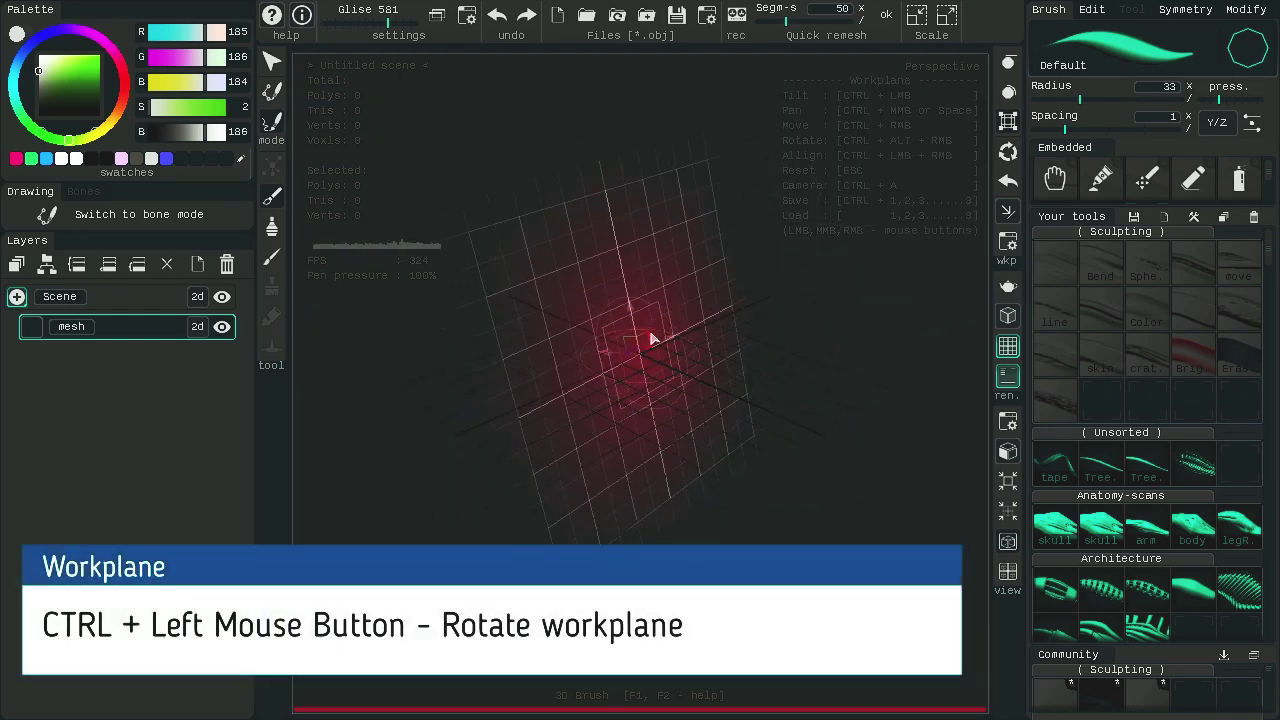
ctrl+right_drag(648, 346, 646, 443)
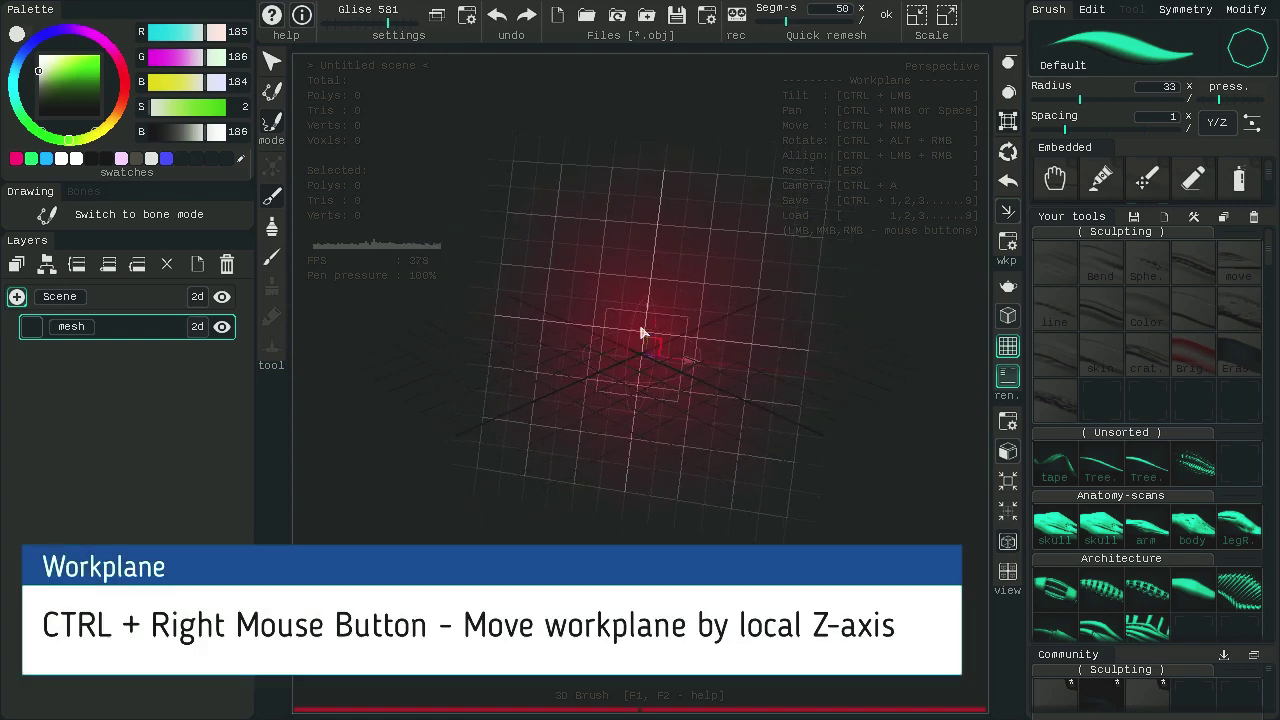
ctrl+right_drag(620, 497, 634, 357)
ctrl+middle_drag(625, 373, 683, 305)
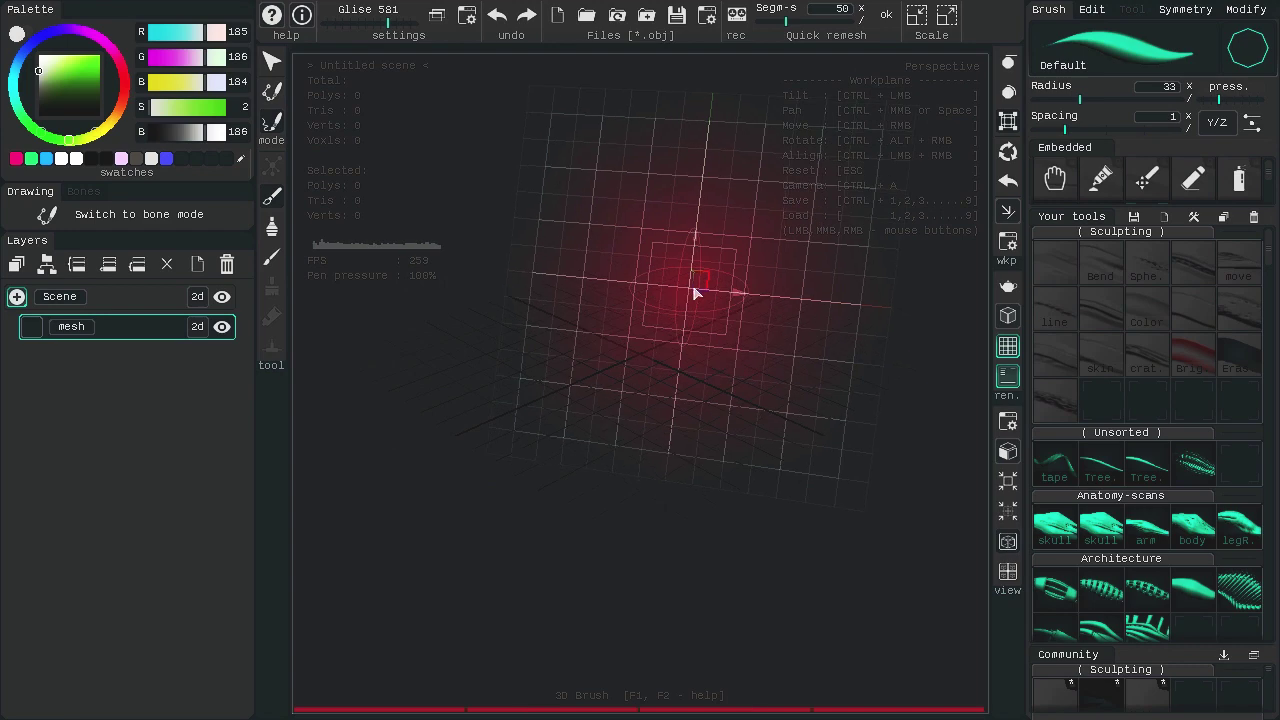
ctrl+right_drag(651, 306, 602, 282)
Step: Pan the workplane, move the camera target to its center, and fit the view
key(ctrl+a)
ctrl+middle_drag(604, 289, 774, 266)
key(ctrl+a)
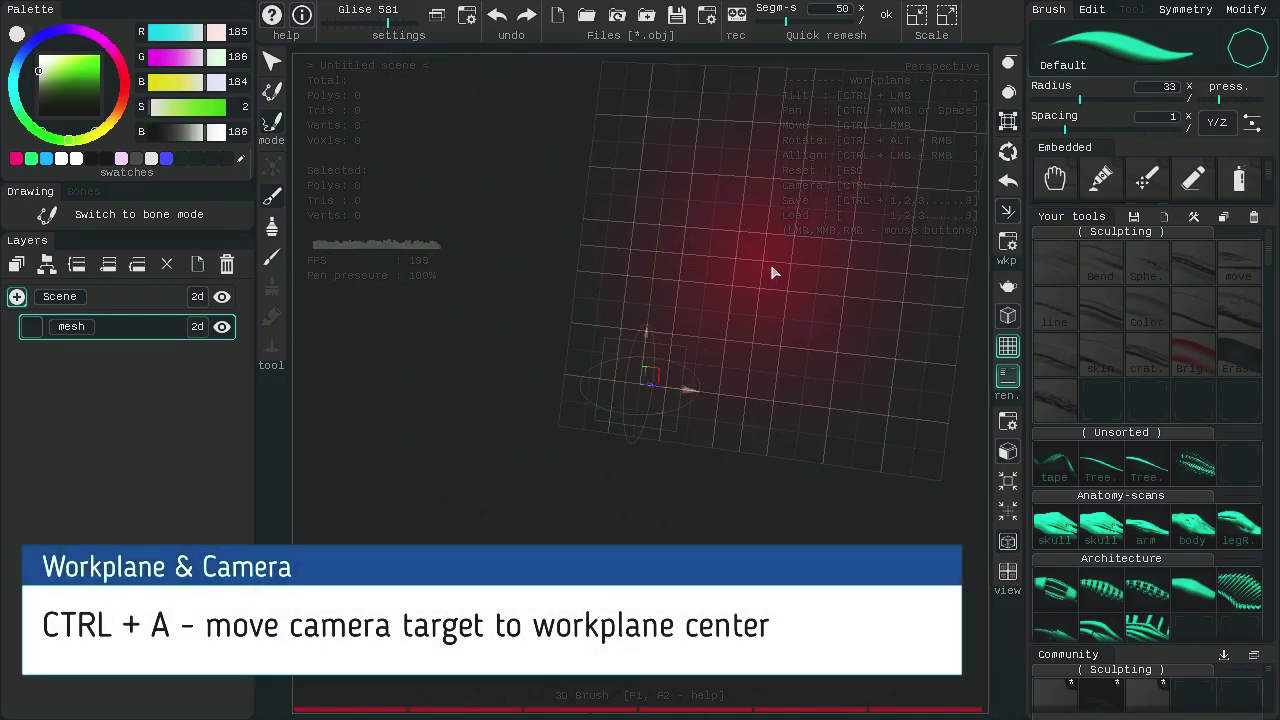
key(a)
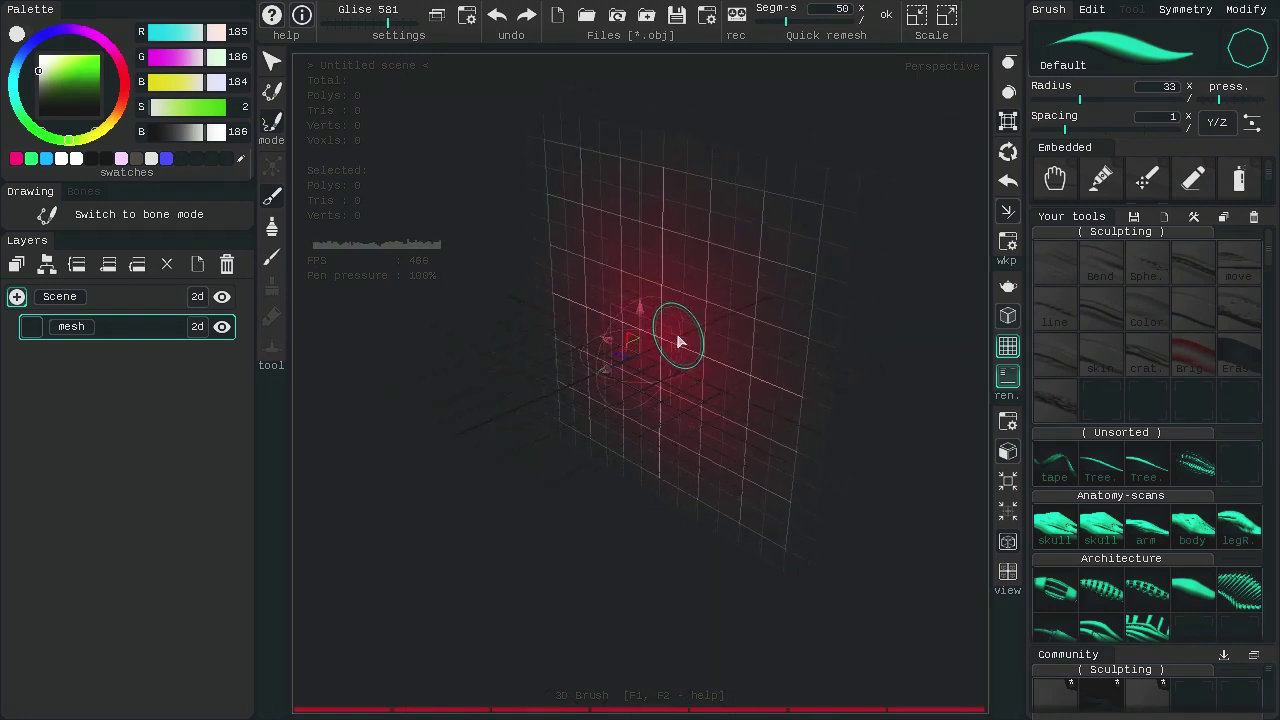
Step: Reset the workplane, rotate it freely, and reset it to its default orientation
key(Escape)
ctrl+drag(674, 343, 578, 340)
key(Escape)
key(Escape)
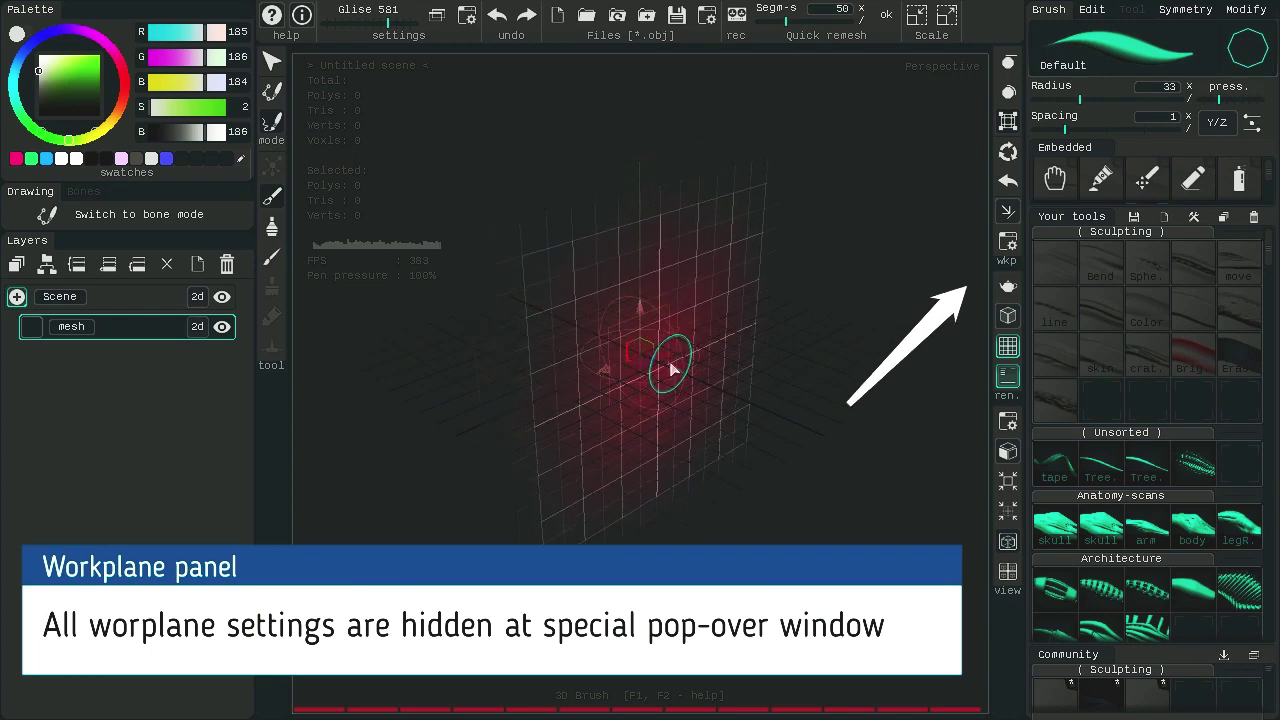
Step: Open the workplane settings, try shifting its world position, and reset World X, World Y and World Z to 0
click(1009, 248)
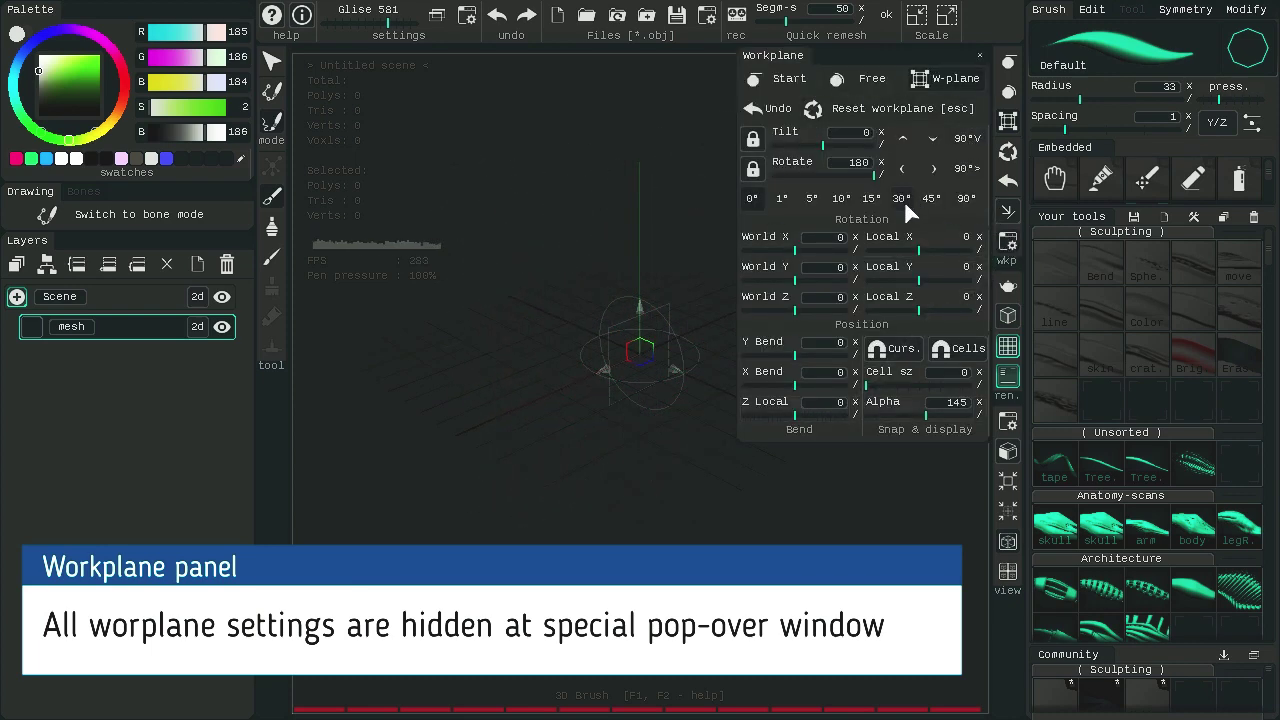
drag(795, 248, 801, 304)
right_click(787, 247)
right_click(785, 278)
right_click(785, 309)
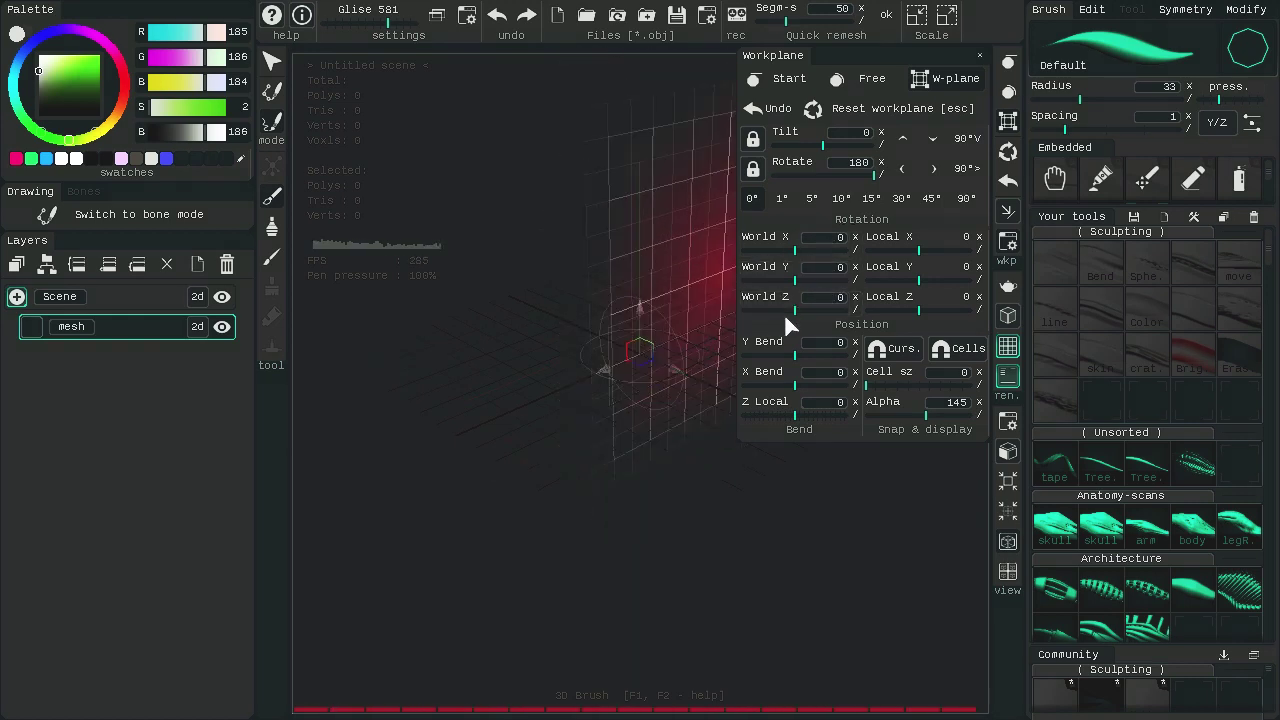
Step: Try bending the workplane along Y, and reset Y Bend and X Bend to 0
mouse_move(806, 359)
mouse_down()
mouse_move(824, 349)
mouse_move(753, 355)
mouse_move(807, 382)
mouse_move(760, 383)
mouse_move(826, 383)
mouse_move(816, 355)
mouse_up()
right_click(799, 356)
right_click(795, 385)
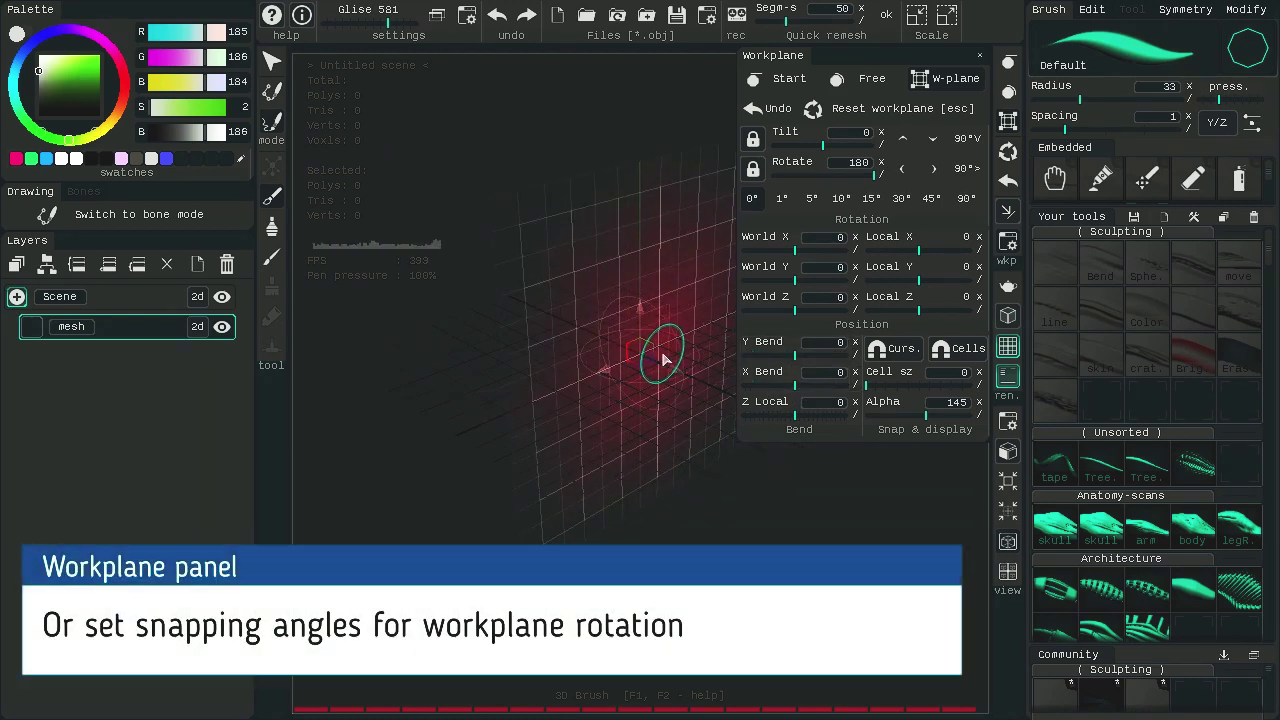
Step: Try rotating the workplane with 45° angle snapping, set the snapping back to 0°, and reset the workplane
click(930, 198)
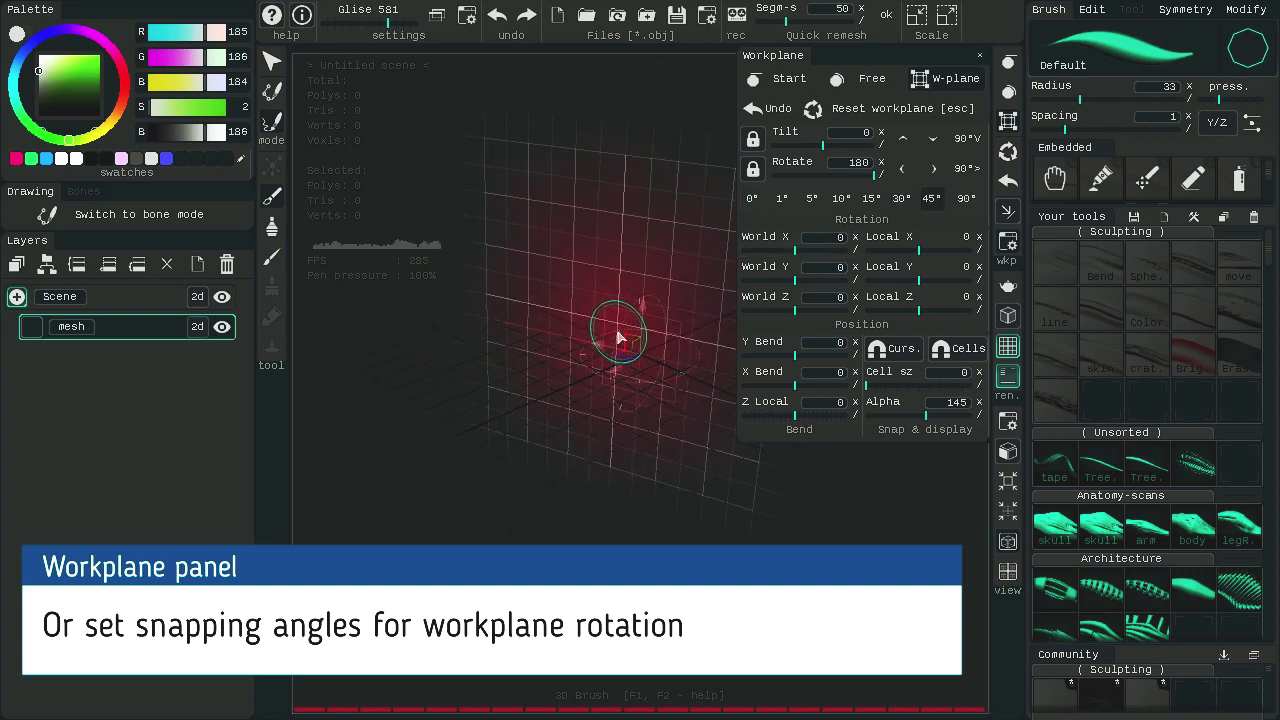
drag(622, 291, 836, 215)
click(758, 195)
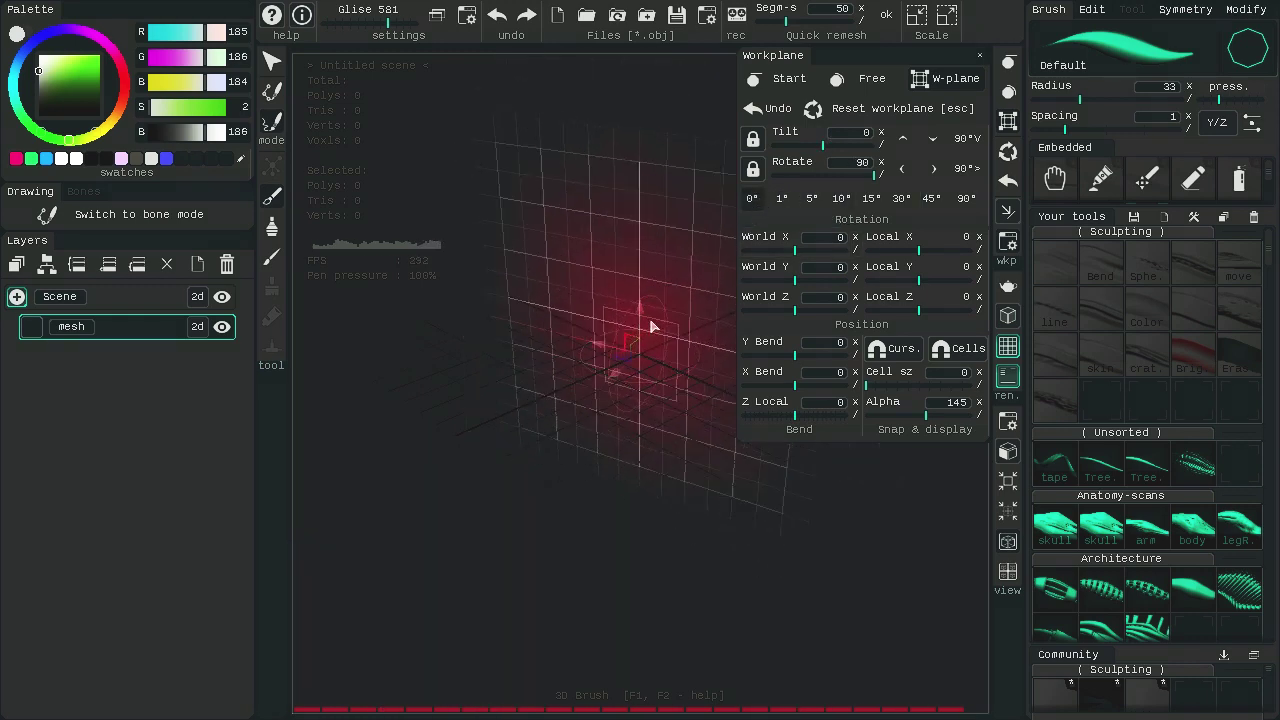
click(860, 110)
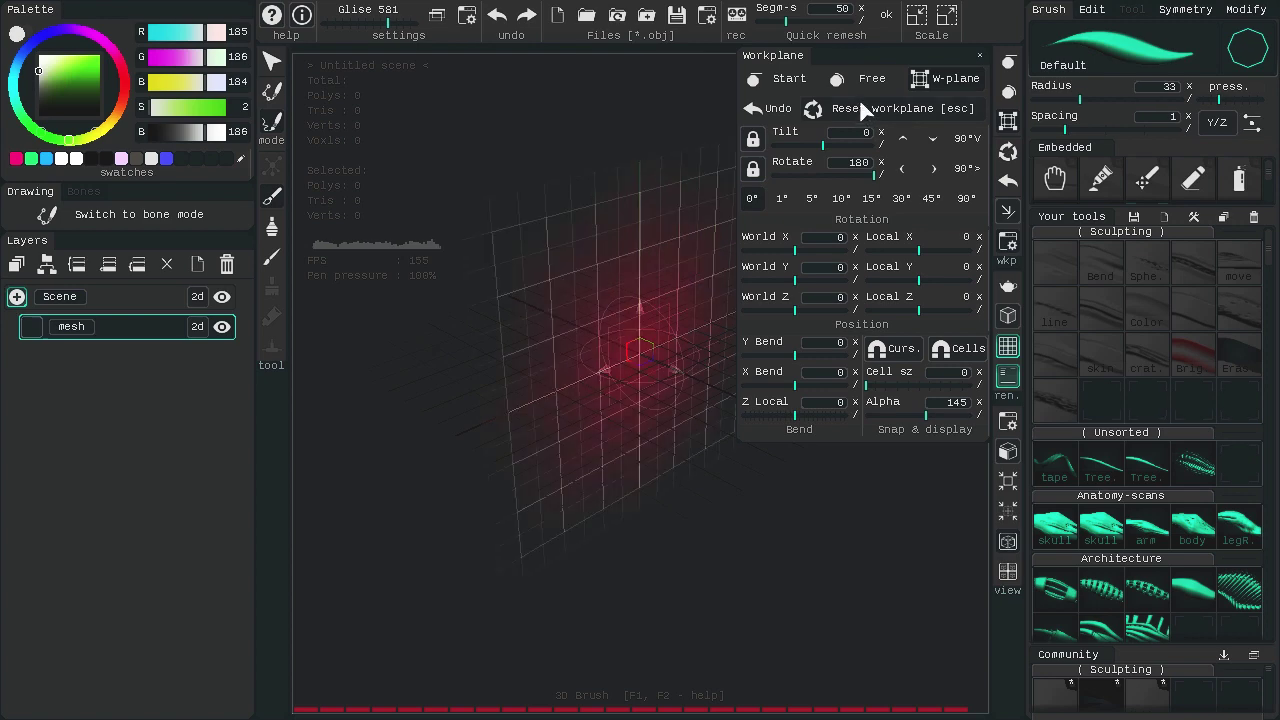
click(918, 76)
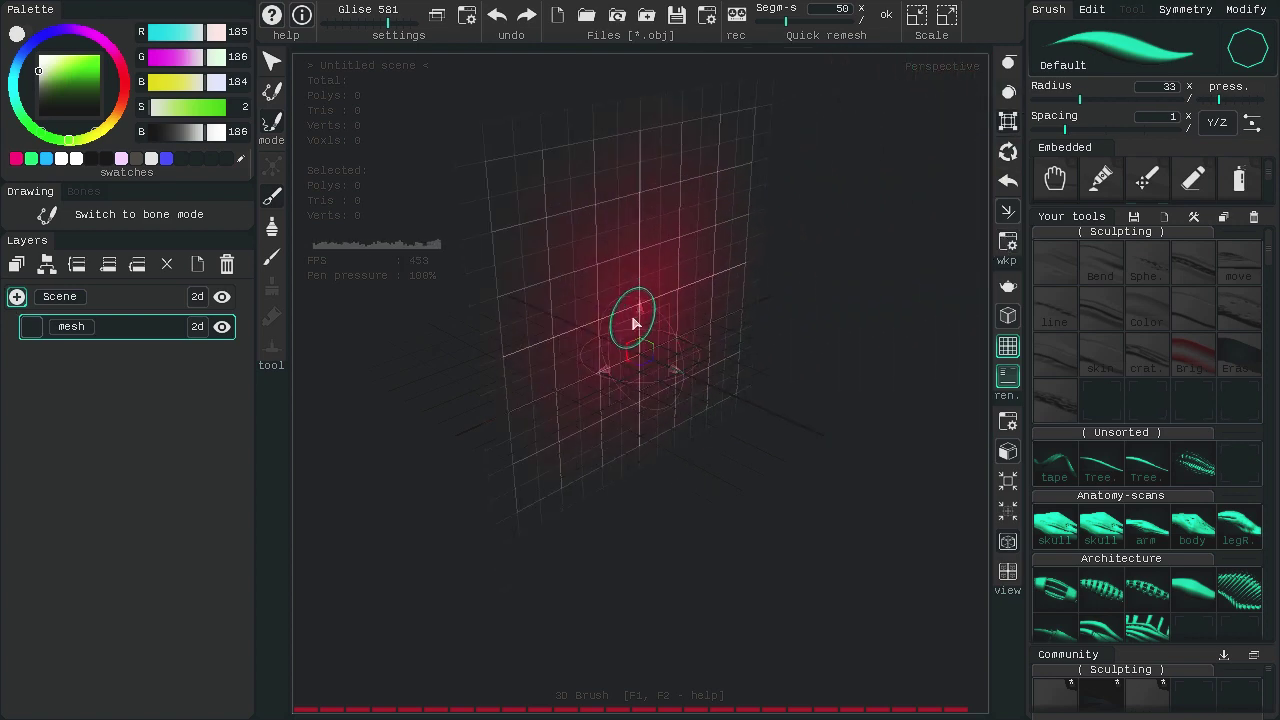
Step: Save the workplane position as preset 1, move the workplane, and save the new position as preset 2
key(ctrl+1)
ctrl+right_drag(525, 319, 725, 203)
key(ctrl+2)
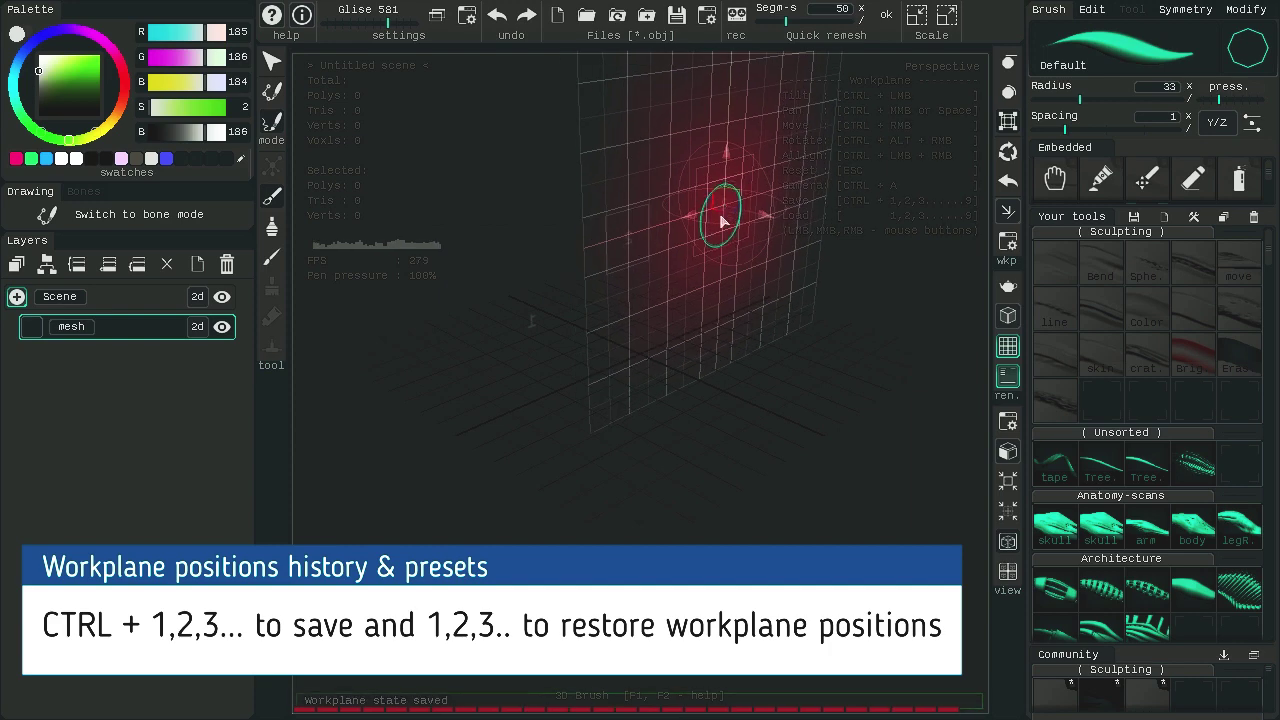
Step: Move the workplane away from its saved positions, and restore workplane presets 1 and 2
alt+drag(657, 260, 806, 228)
ctrl+right_drag(786, 209, 762, 542)
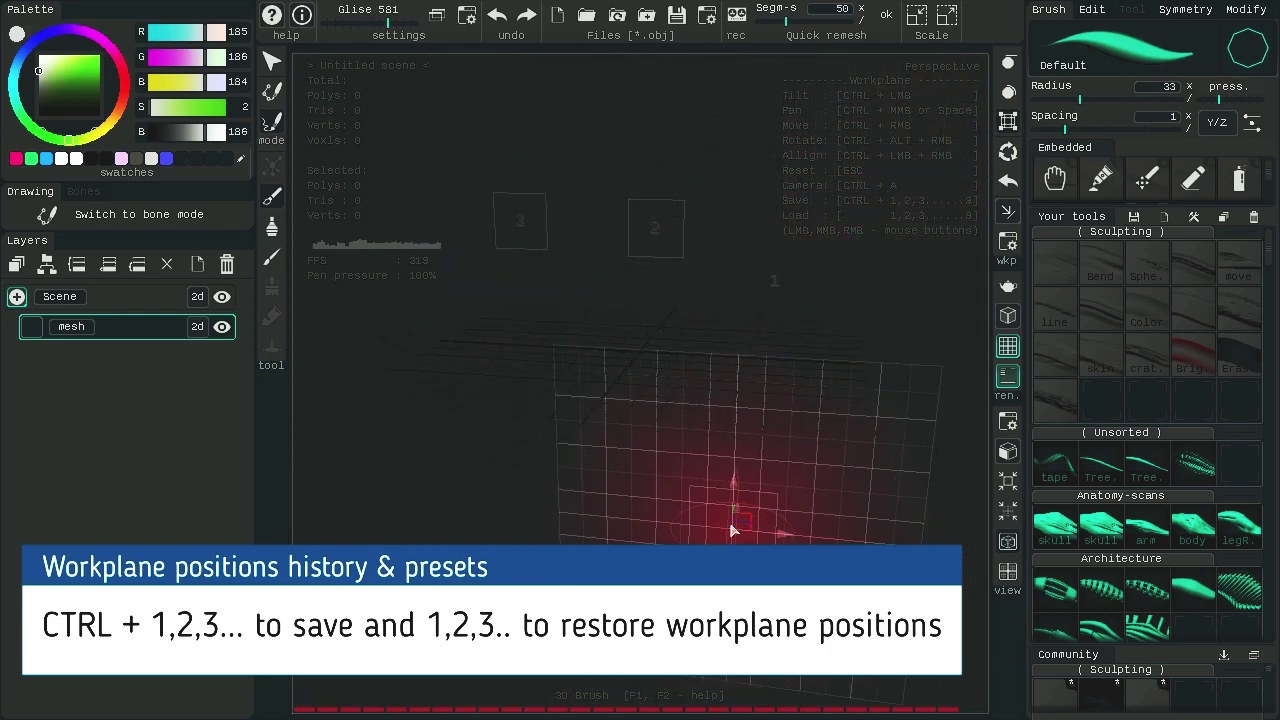
key(1)
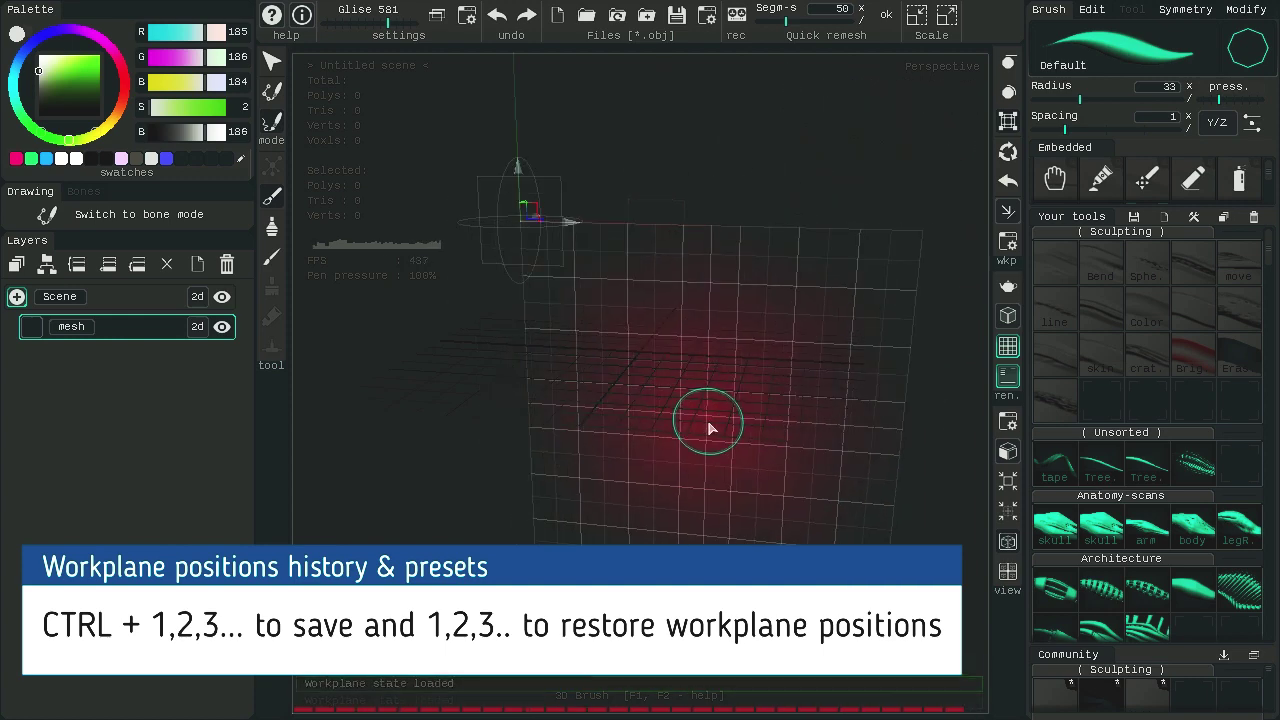
key(2)
Step: Save the current workplane position as preset 1 and move the workplane away from it
key(ctrl+0)
key(ctrl+1)
ctrl+right_drag(686, 394, 652, 345)
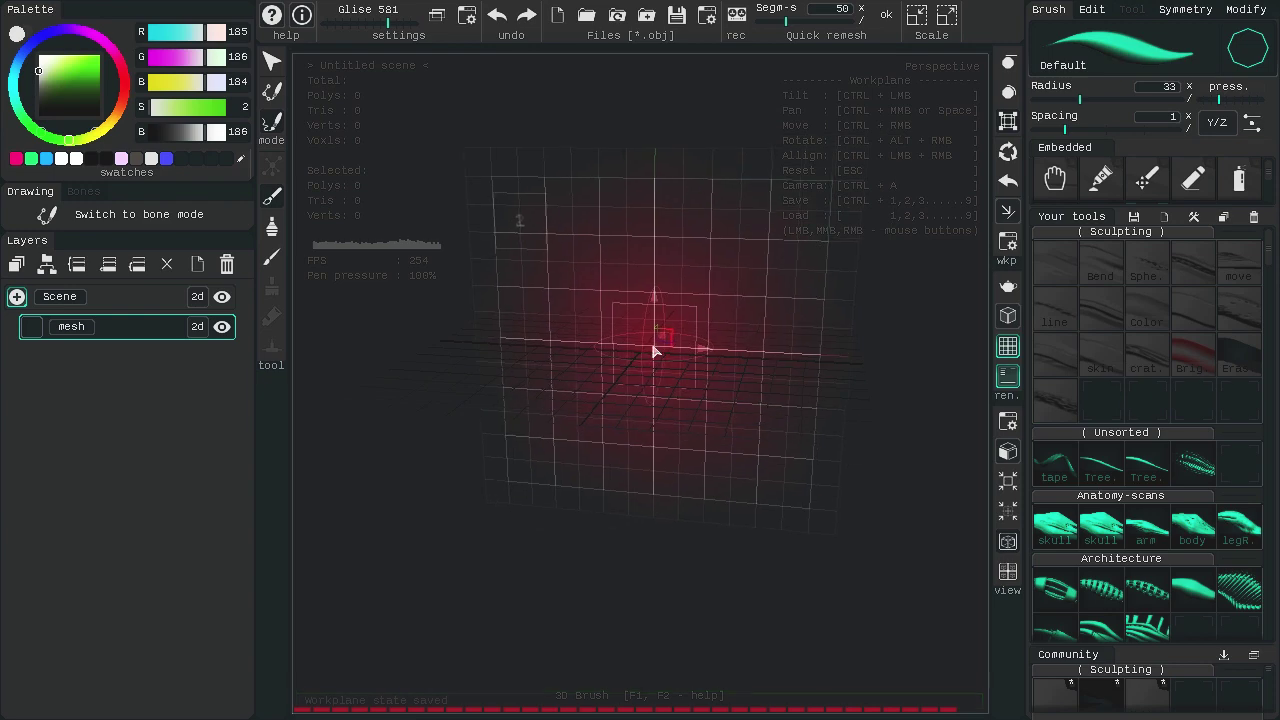
Step: Open the hotkey screen to review the camera and workplane shortcuts
key(F2)
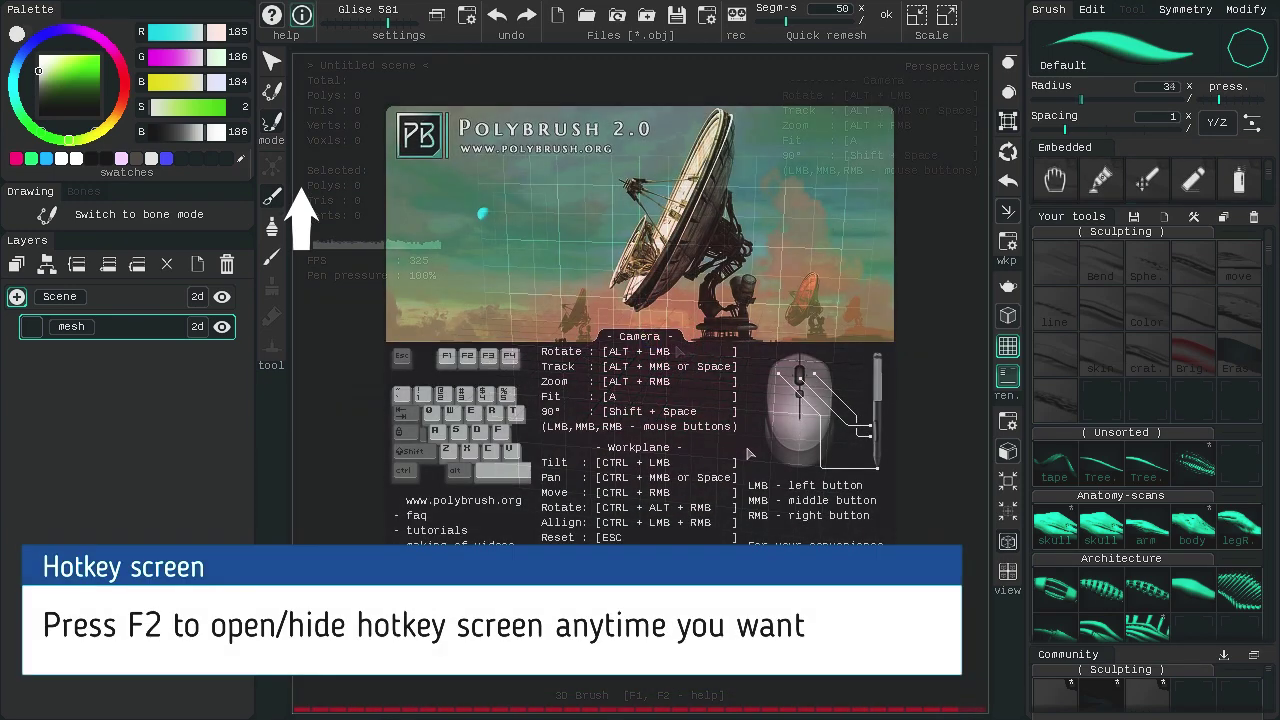